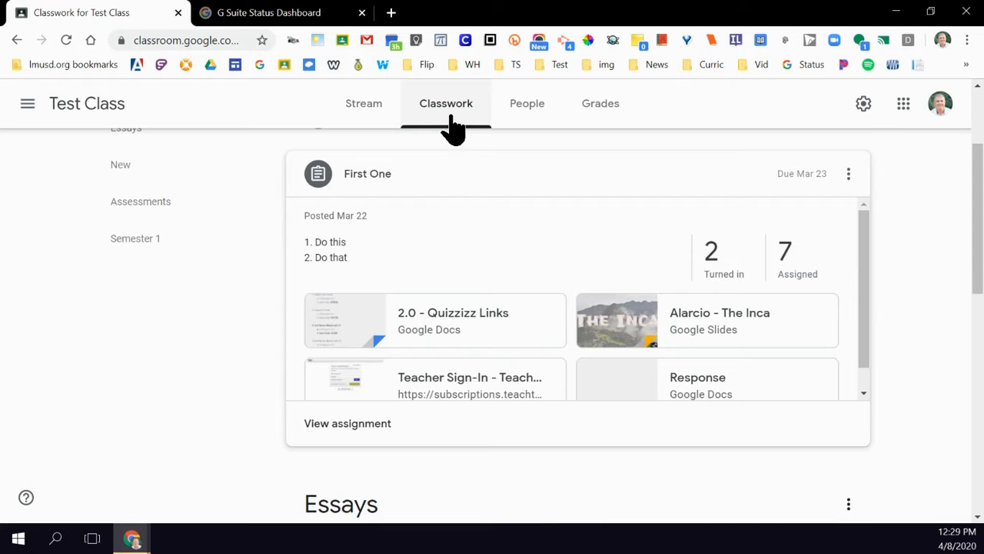
# Step: Open the student work page of the "First One" assignment from the Check ups topic
pyautogui.click(394, 185)
pyautogui.scroll(1, 410, 200)
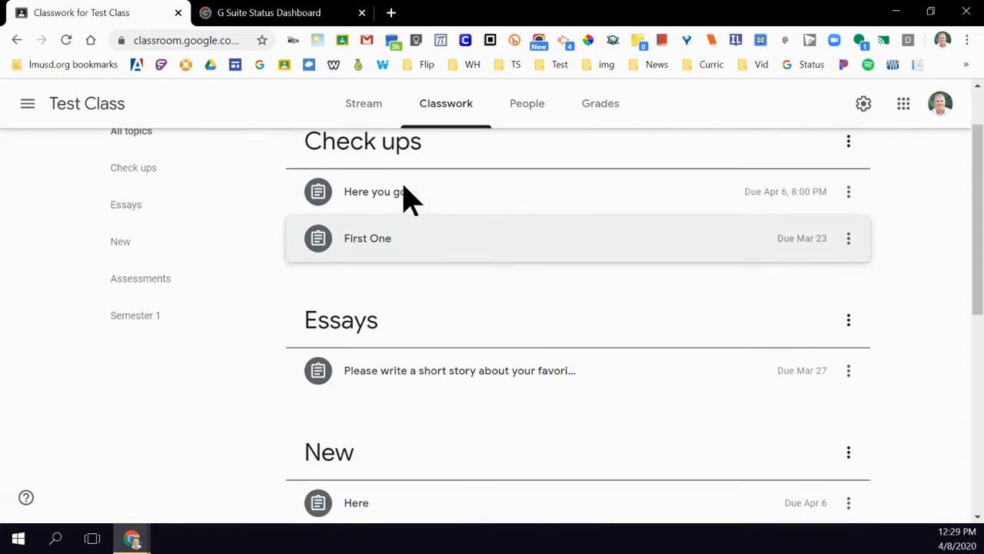
pyautogui.scroll(1, 265, 223)
pyautogui.click(443, 327)
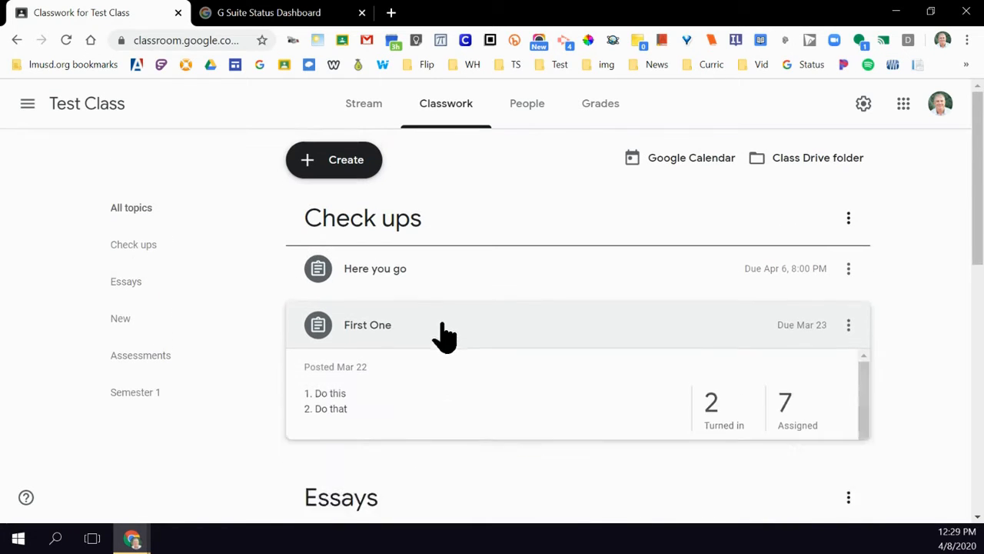
pyautogui.scroll(-2, 259, 332)
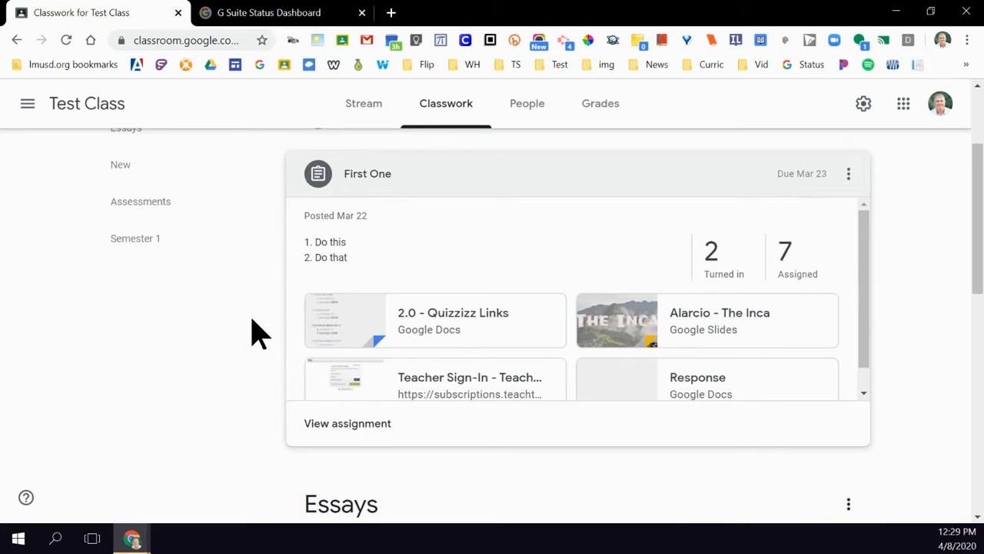
pyautogui.click(343, 431)
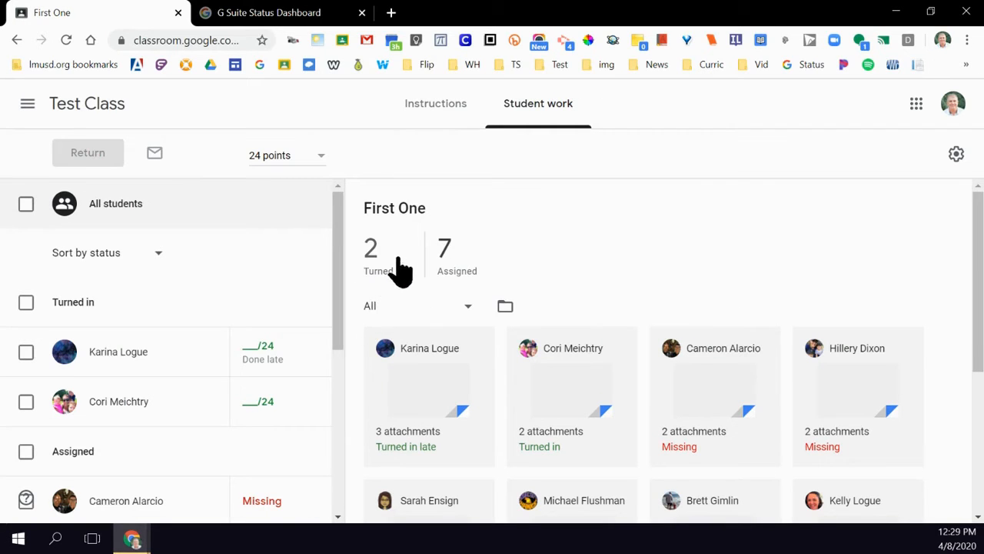
# Step: Select all students in the Assigned group, open an email draft addressed to them, and close the draft unsent
pyautogui.click(369, 261)
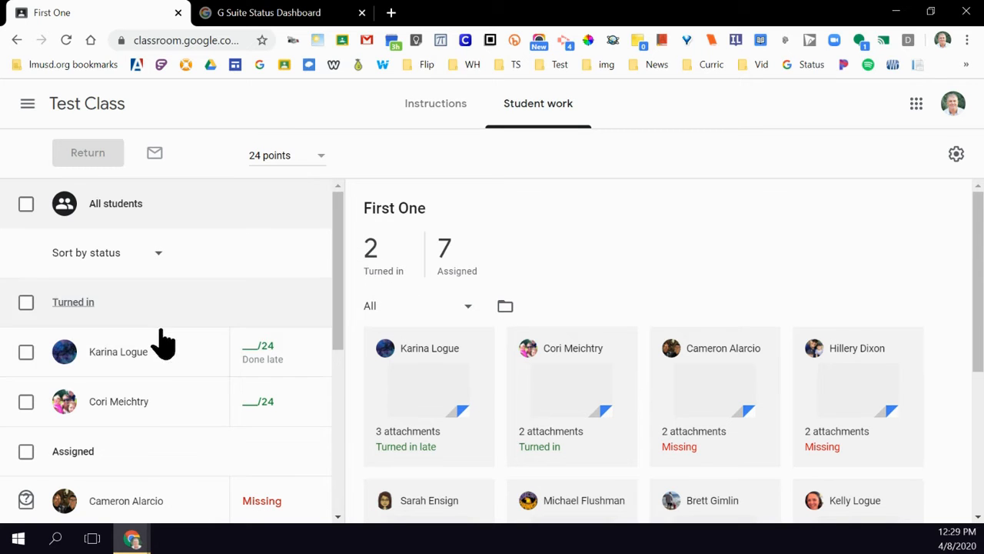
pyautogui.scroll(-5, 171, 428)
pyautogui.scroll(5, 175, 432)
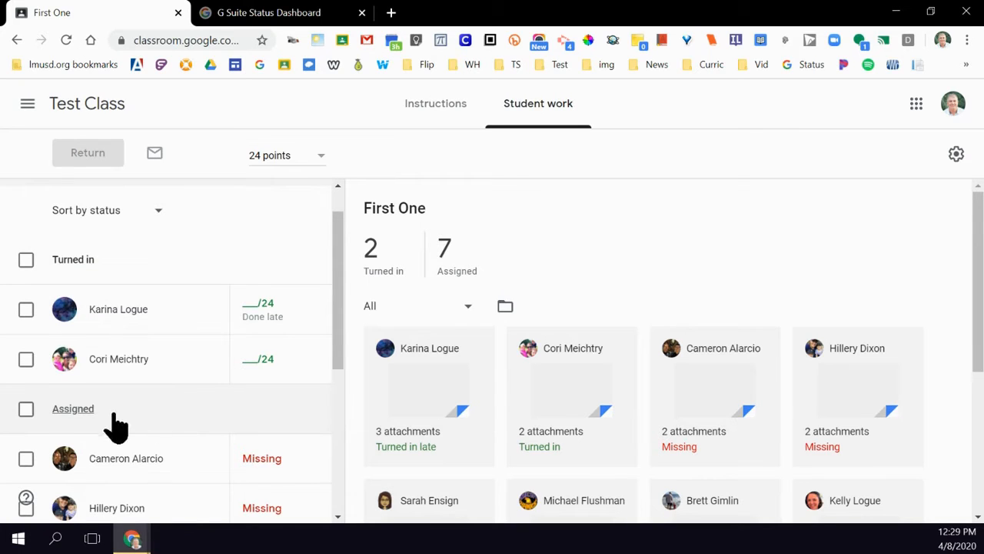
pyautogui.scroll(-4, 188, 427)
pyautogui.scroll(4, 192, 426)
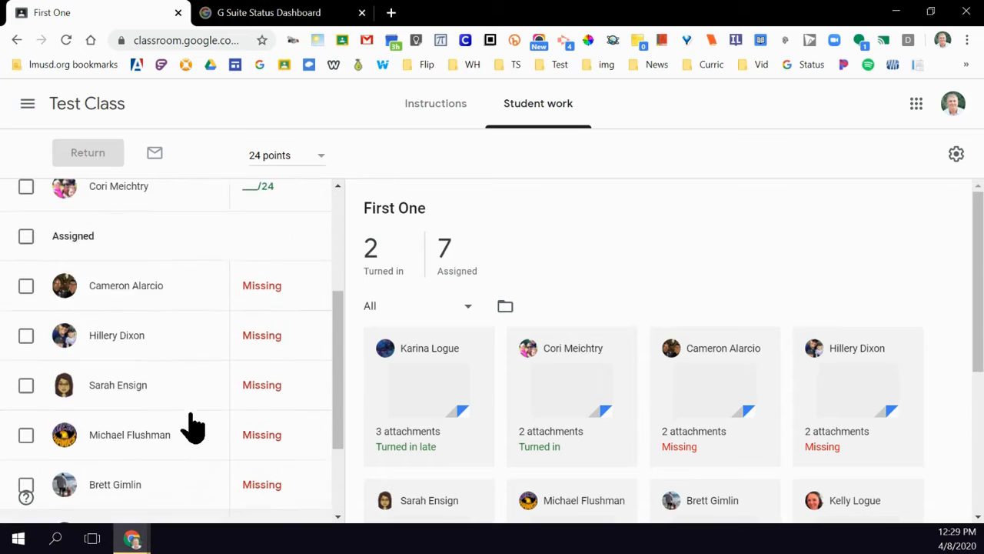
pyautogui.click(26, 332)
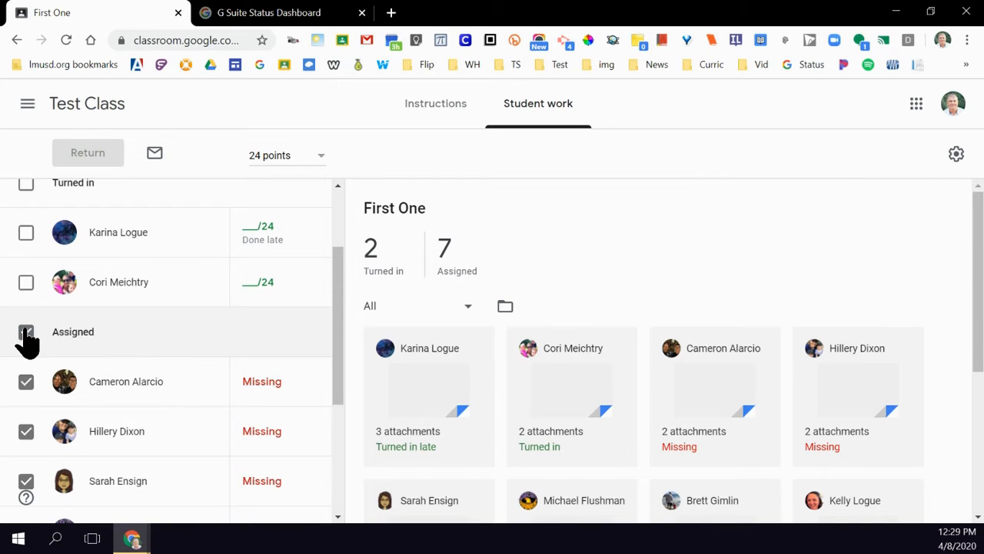
pyautogui.click(154, 155)
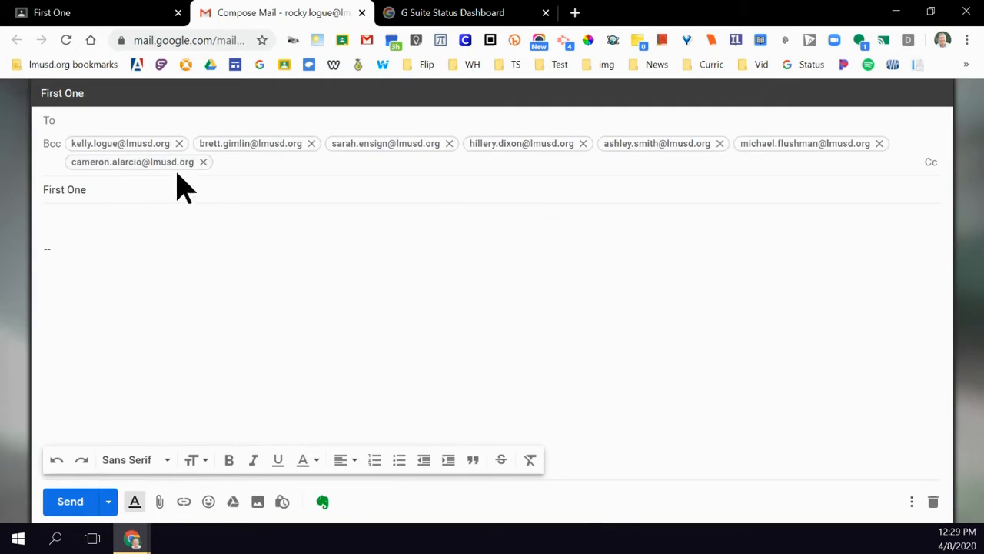
pyautogui.click(91, 218)
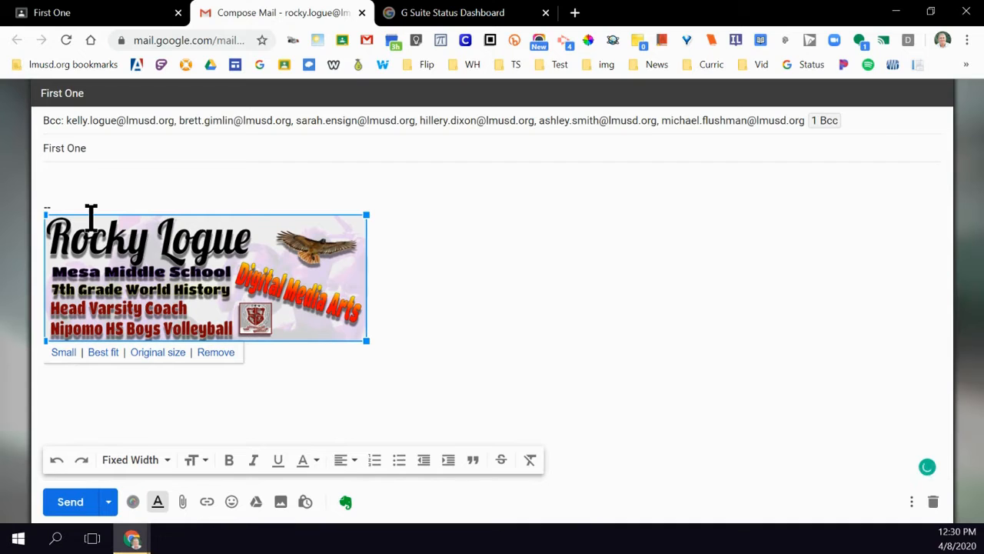
pyautogui.click(361, 13)
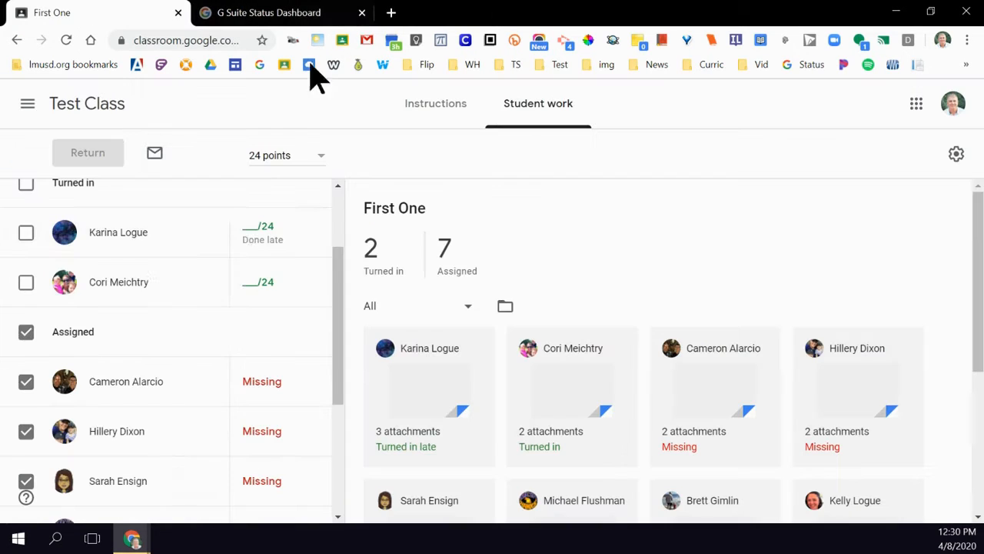
# Step: Show only the Assigned students' work cards, followed by only the Turned in ones
pyautogui.click(135, 346)
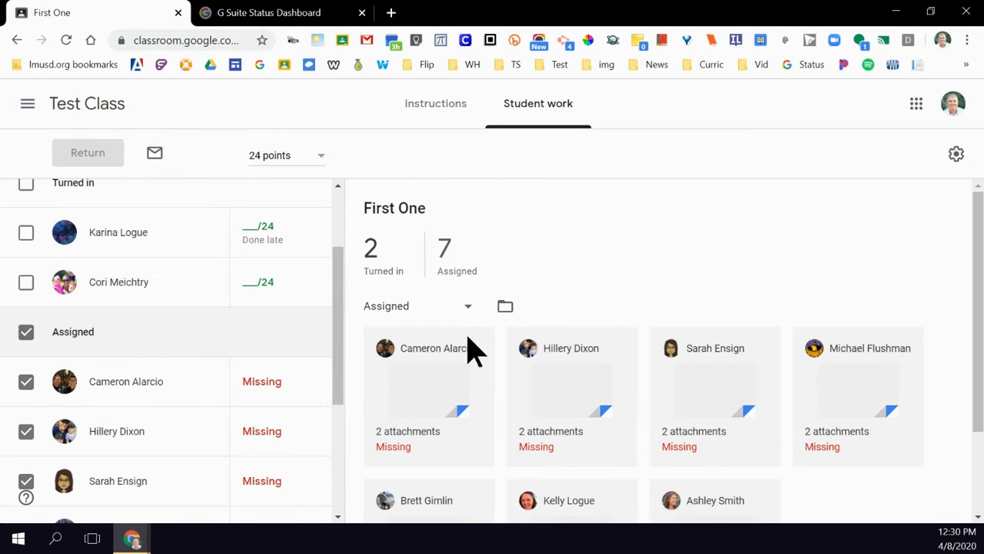
pyautogui.scroll(-2, 476, 431)
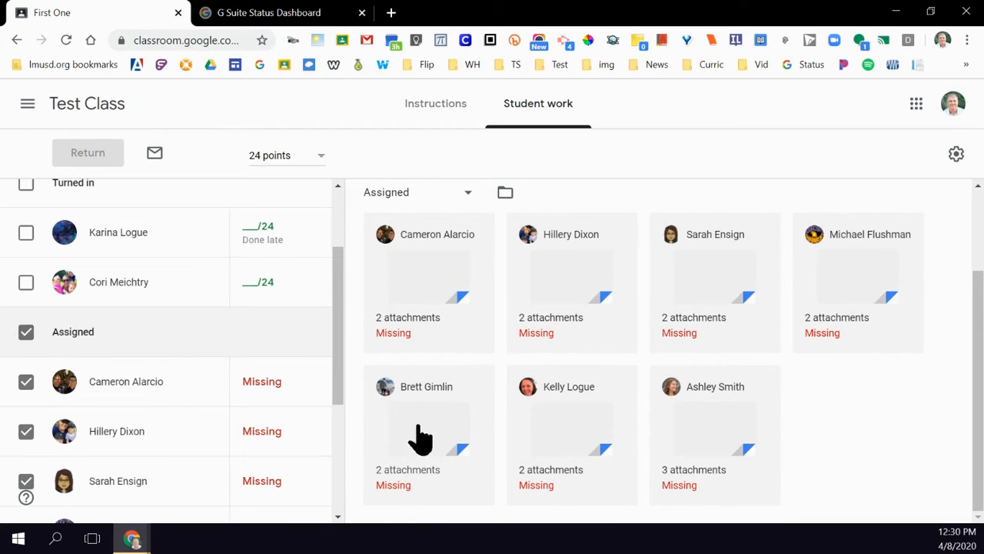
pyautogui.scroll(1, 419, 323)
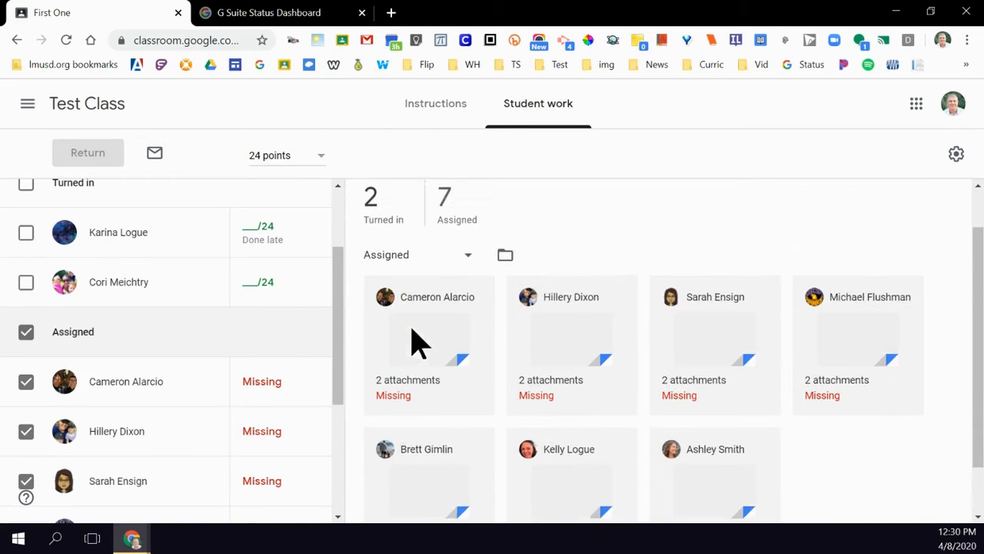
pyautogui.click(396, 231)
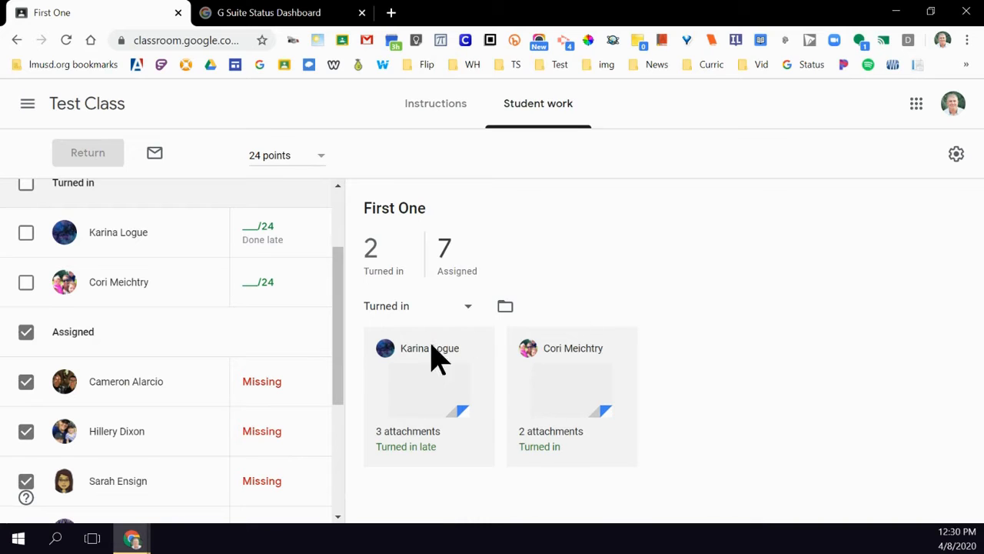
pyautogui.scroll(2, 309, 360)
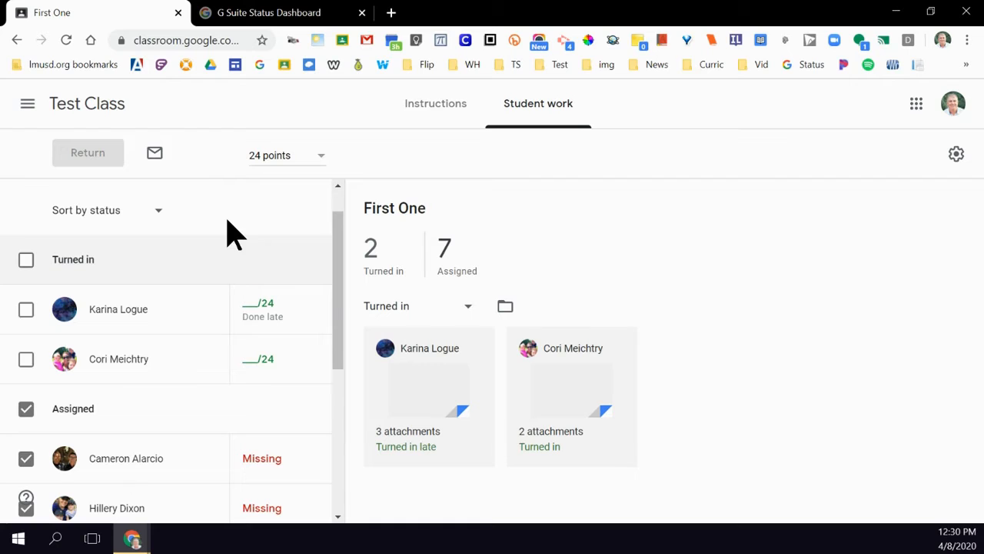
# Step: Enter draft grades of 24 for the first turned-in student and 12 for the second
pyautogui.click(249, 300)
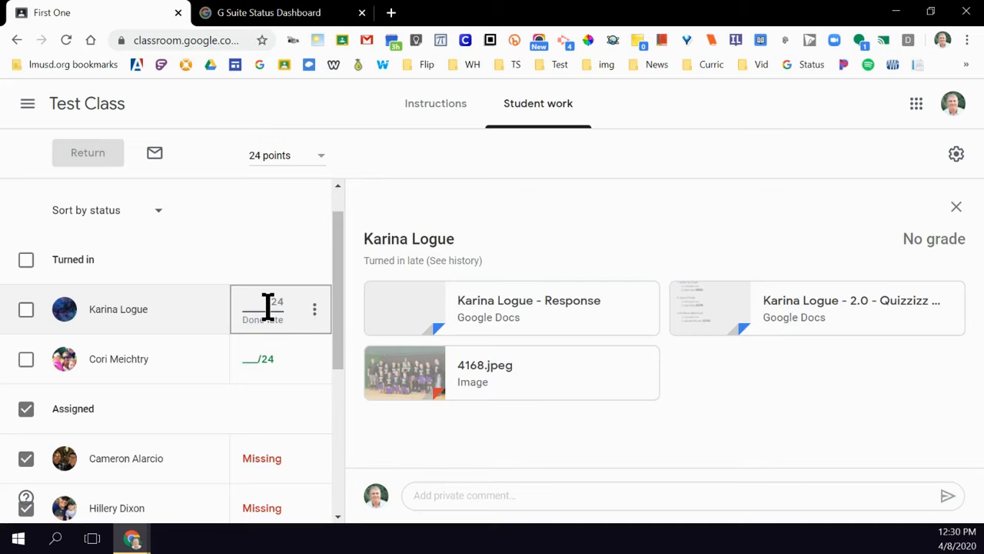
pyautogui.write('24')
pyautogui.click(258, 358)
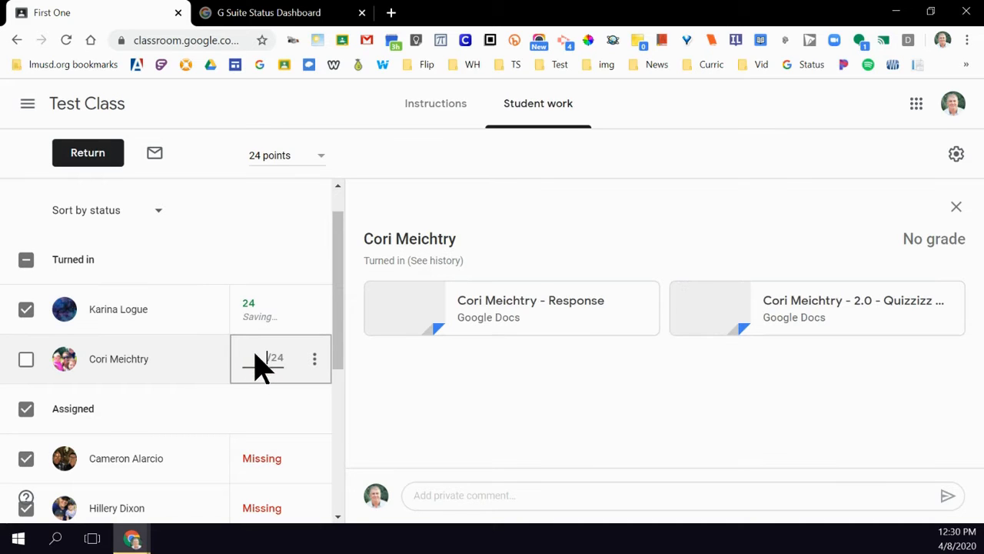
pyautogui.write('12')
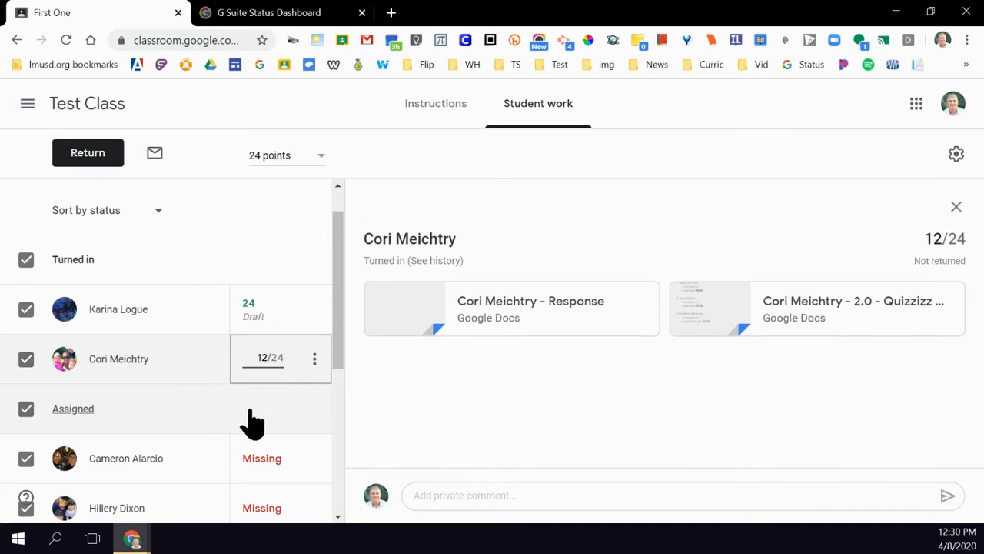
pyautogui.click(248, 408)
# Step: Clear the draft grades of both turned-in students
pyautogui.click(253, 311)
pyautogui.doubleClick(265, 301)
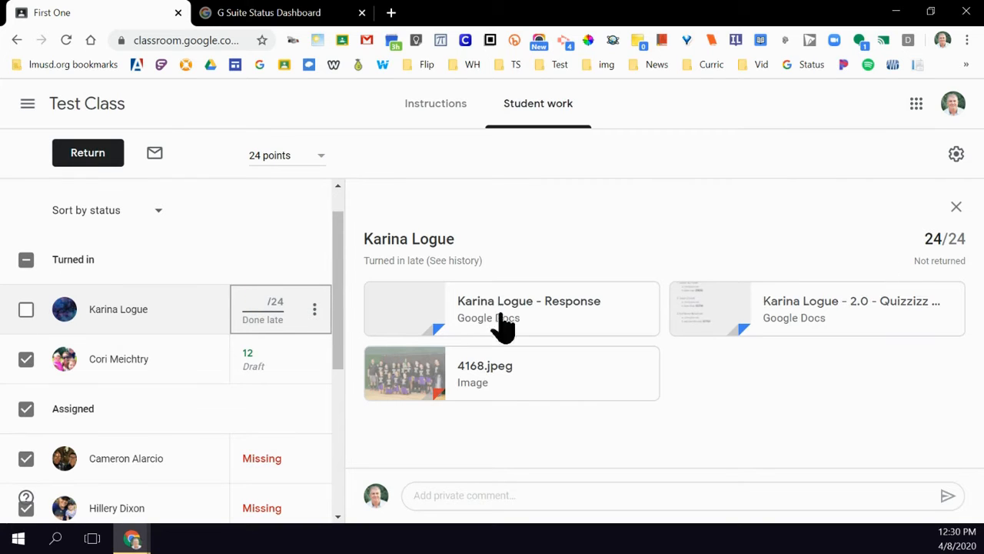
pyautogui.click(238, 355)
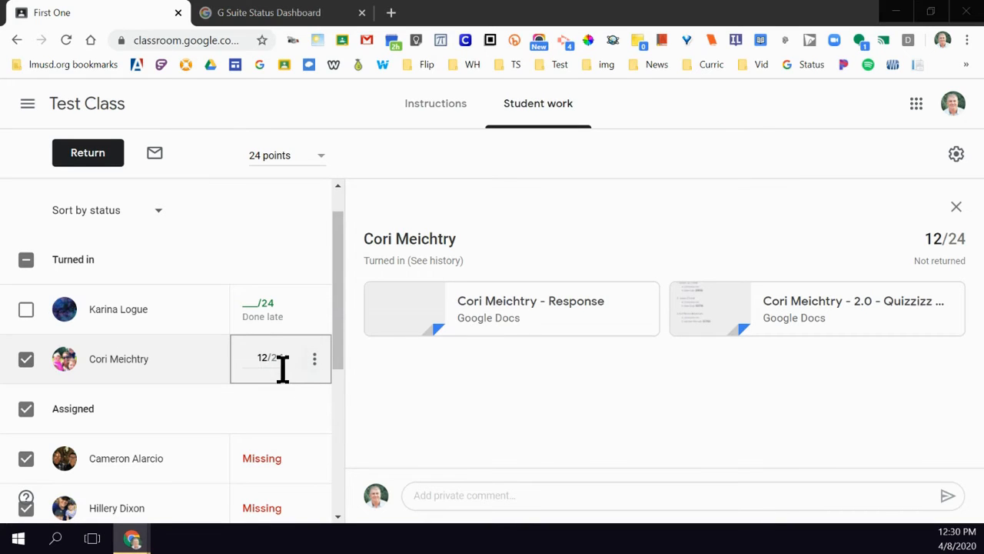
pyautogui.press('BackSpace')
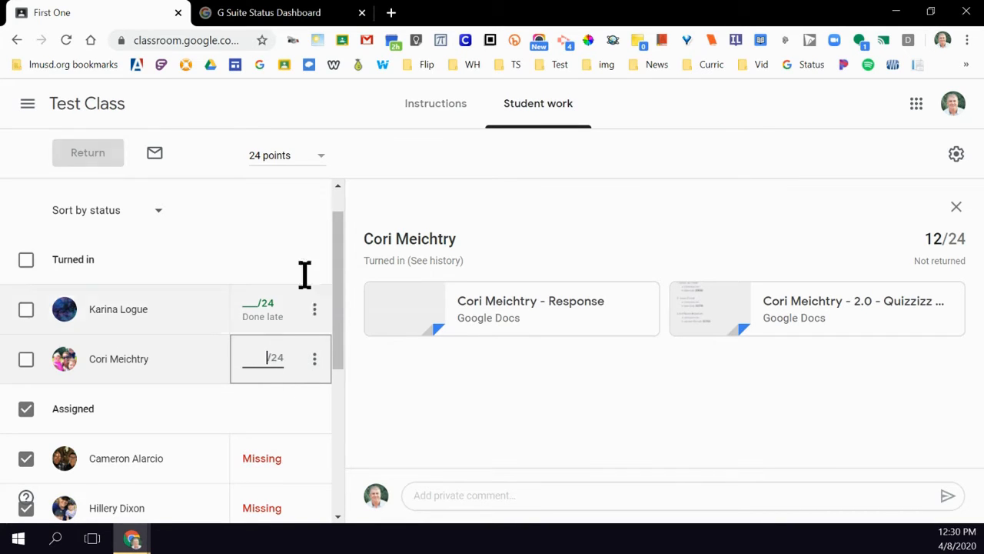
pyautogui.click(311, 269)
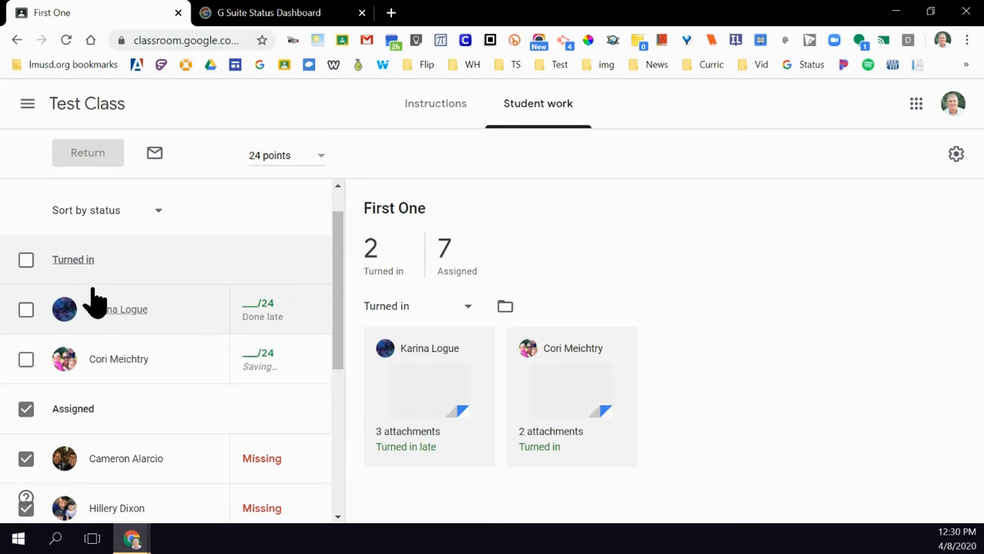
# Step: Open the Response document of the student who turned in late and set the grade to 24 out of 24
pyautogui.click(128, 315)
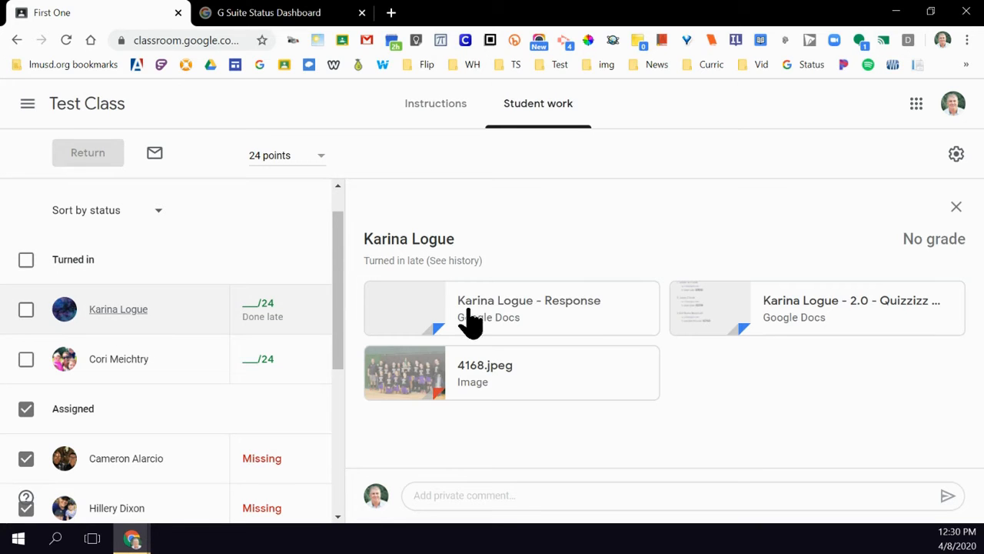
pyautogui.click(509, 309)
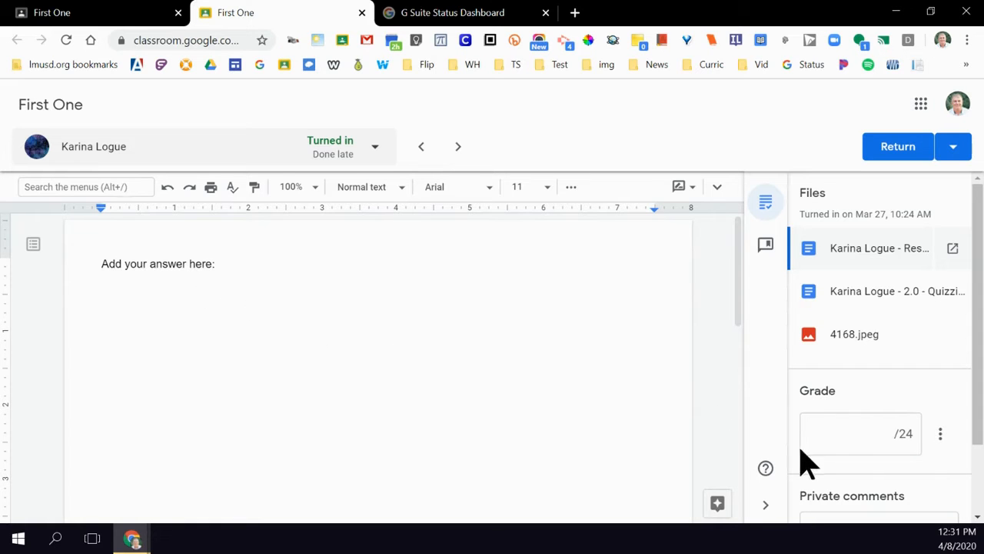
pyautogui.click(832, 446)
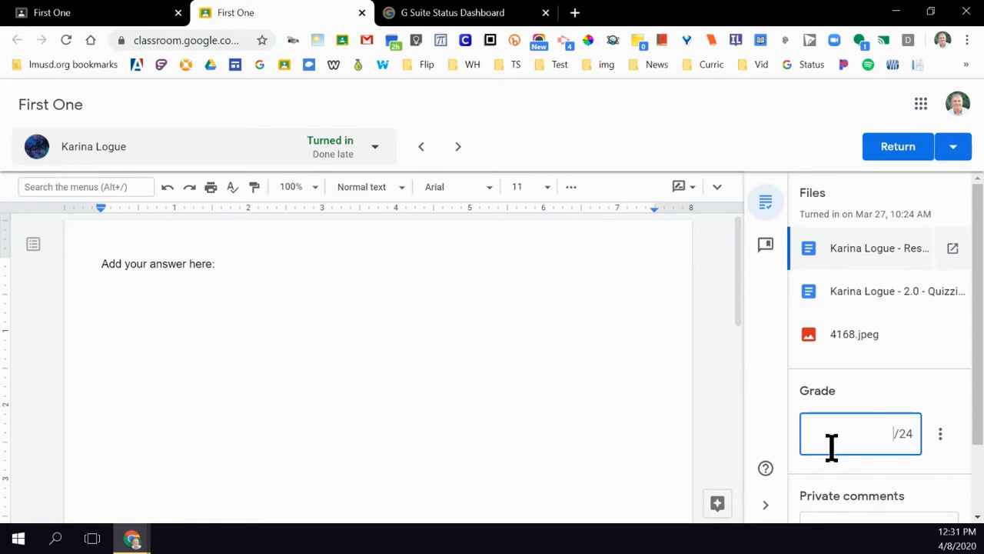
pyautogui.write('24')
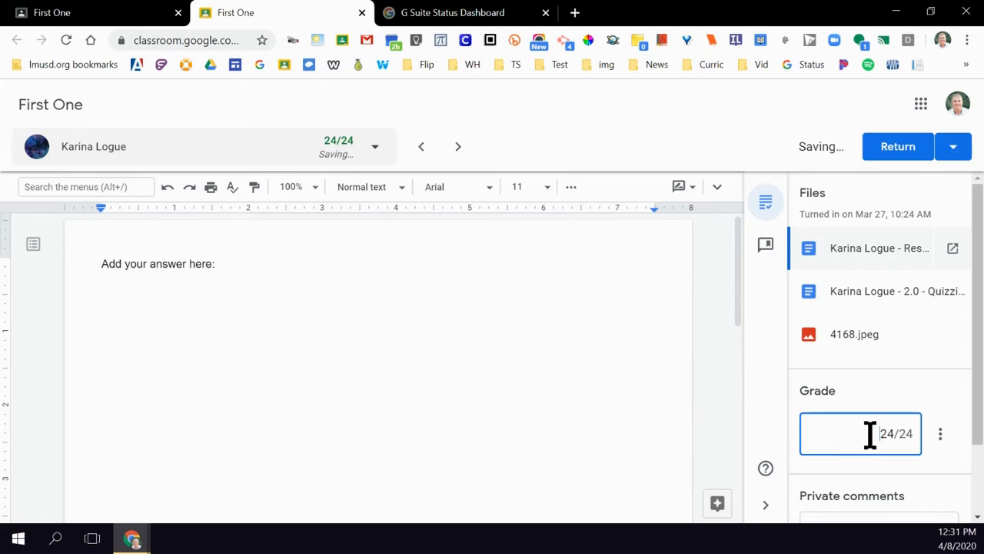
# Step: Write "Gret Job" as a private comment for the student
pyautogui.scroll(-1, 865, 435)
pyautogui.click(842, 456)
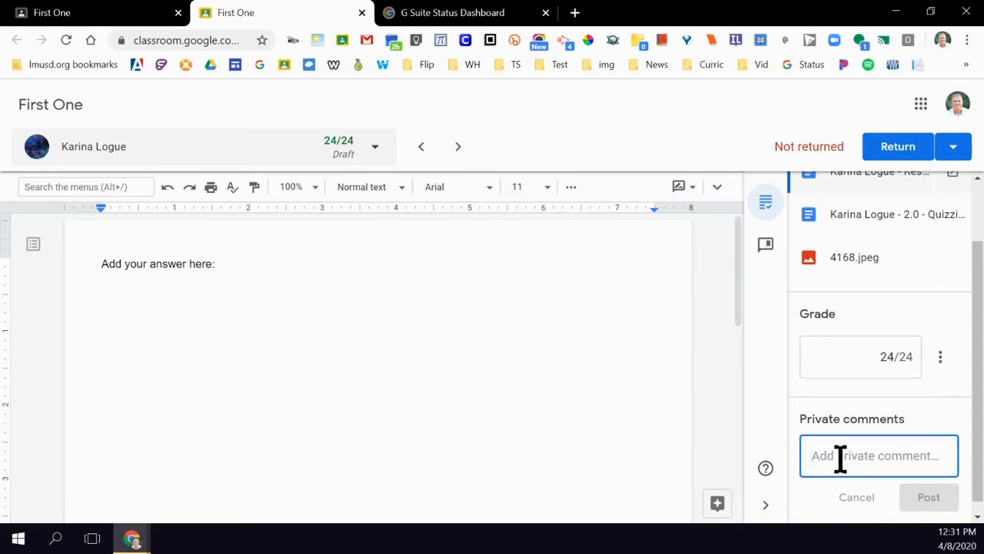
pyautogui.write('Gret Job')
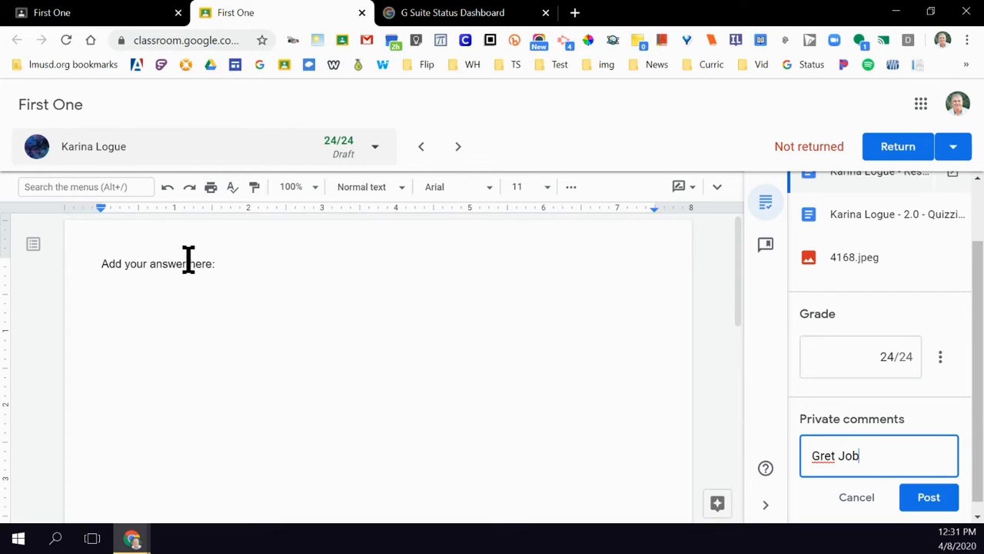
# Step: Add the comment-bank comment "Spelling" to the word "here" in the response, hiding the grading side panel
pyautogui.doubleClick(199, 263)
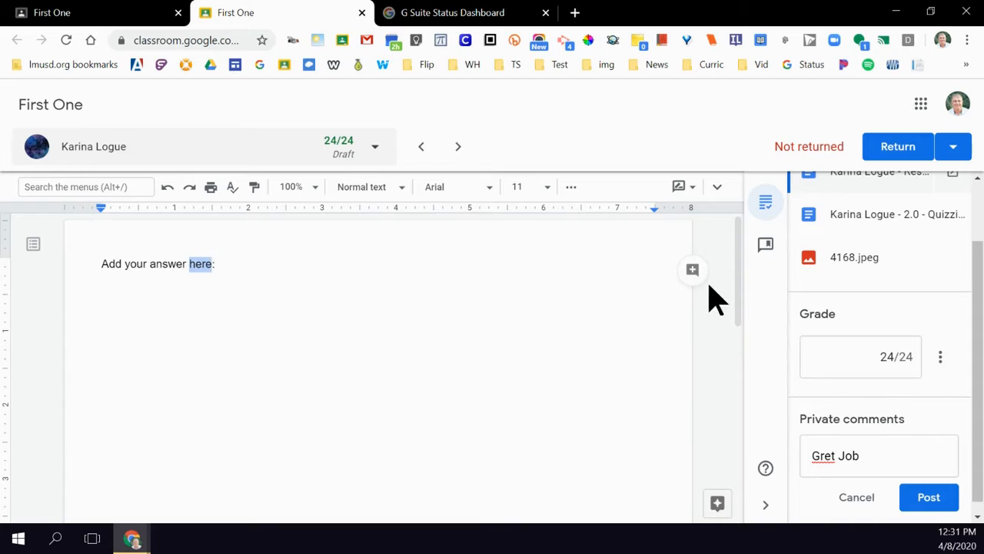
pyautogui.click(692, 271)
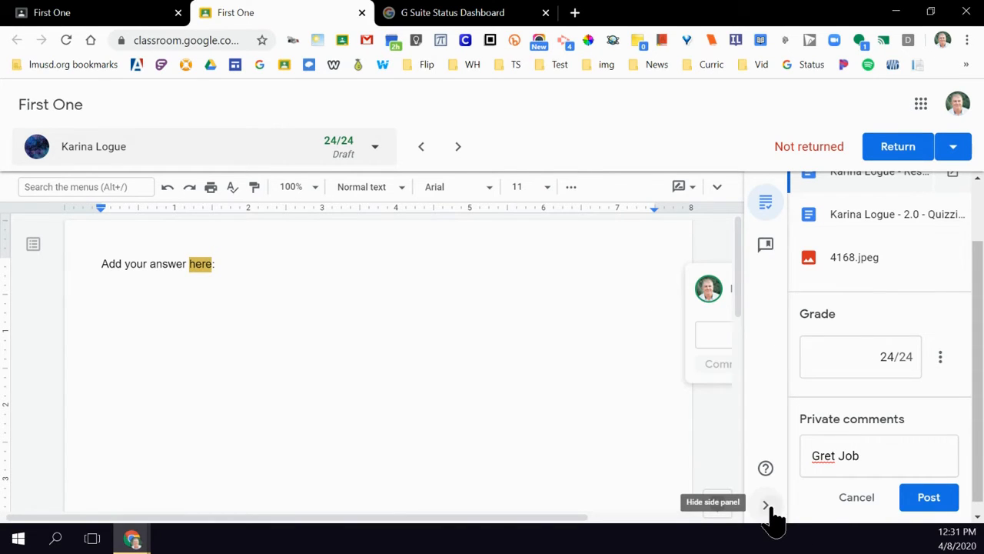
pyautogui.click(767, 507)
pyautogui.click(756, 336)
pyautogui.write('Spell')
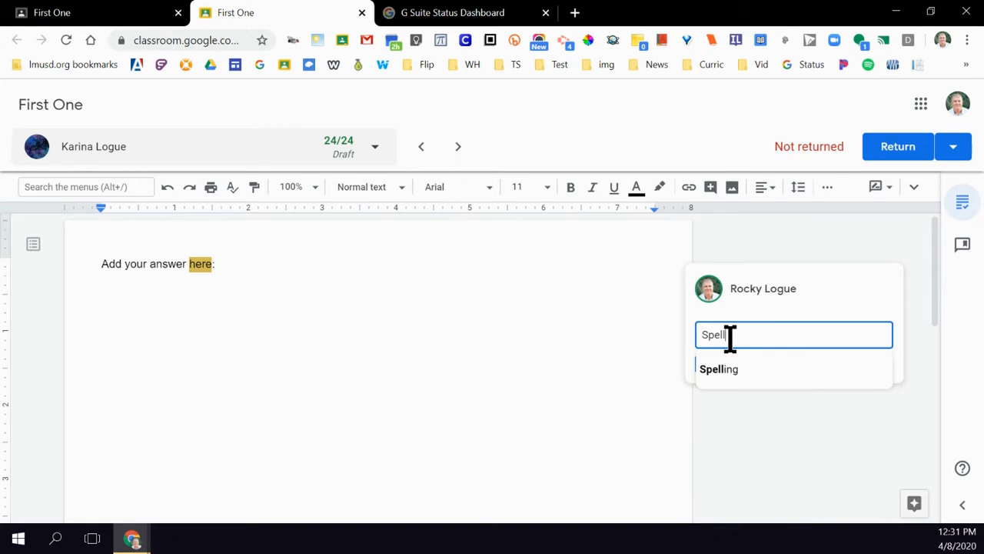
pyautogui.click(726, 370)
pyautogui.click(737, 363)
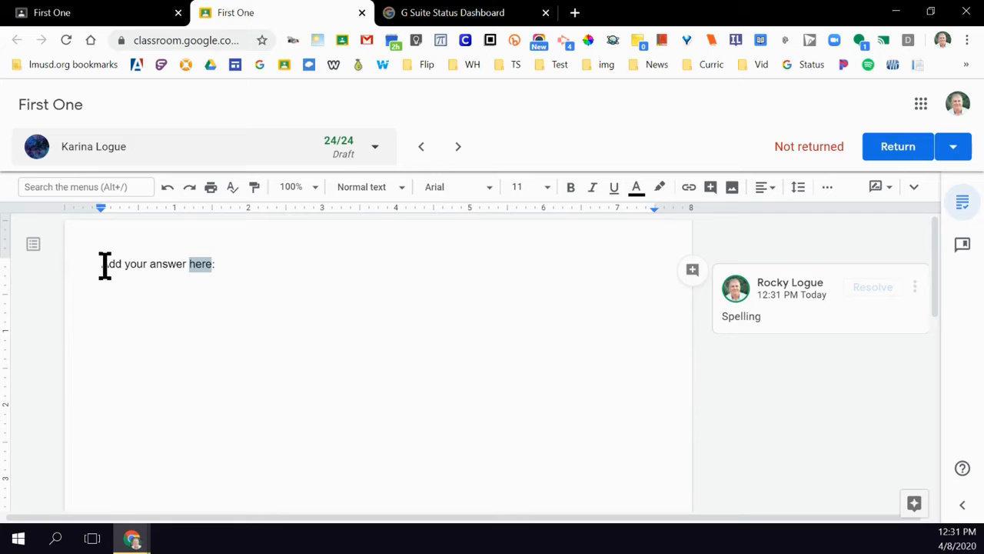
# Step: Add the comment-bank comment "3 - Conventions" to the word "Add" in the response
pyautogui.moveTo(104, 264); pyautogui.dragTo(120, 264)
pyautogui.hotkey('ctrl', 'alt', 'm')
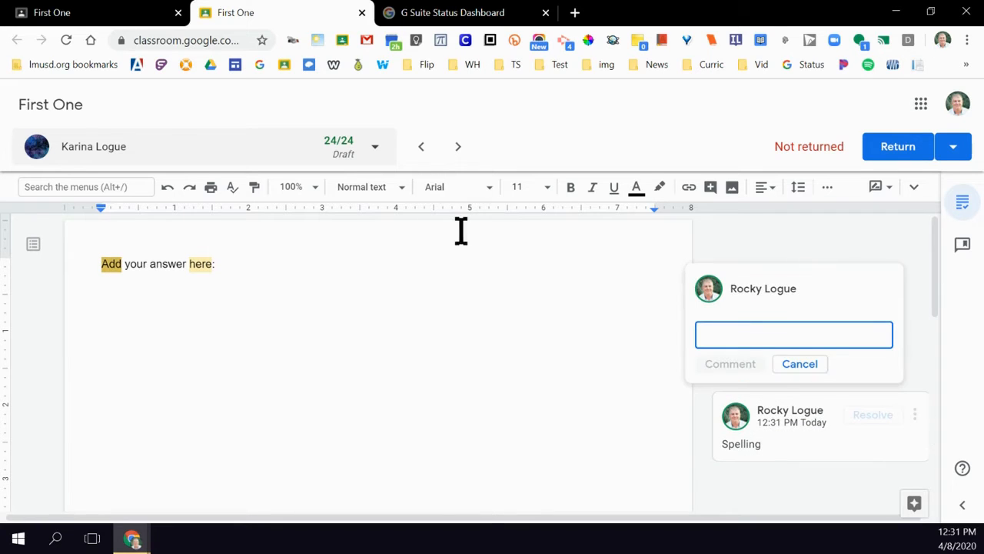
pyautogui.write('Conven')
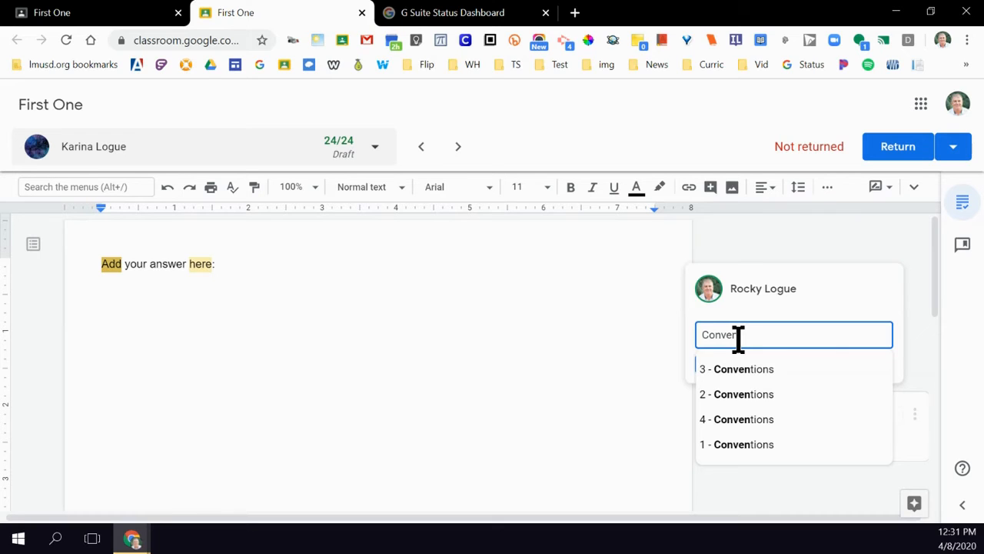
pyautogui.click(768, 371)
pyautogui.click(708, 363)
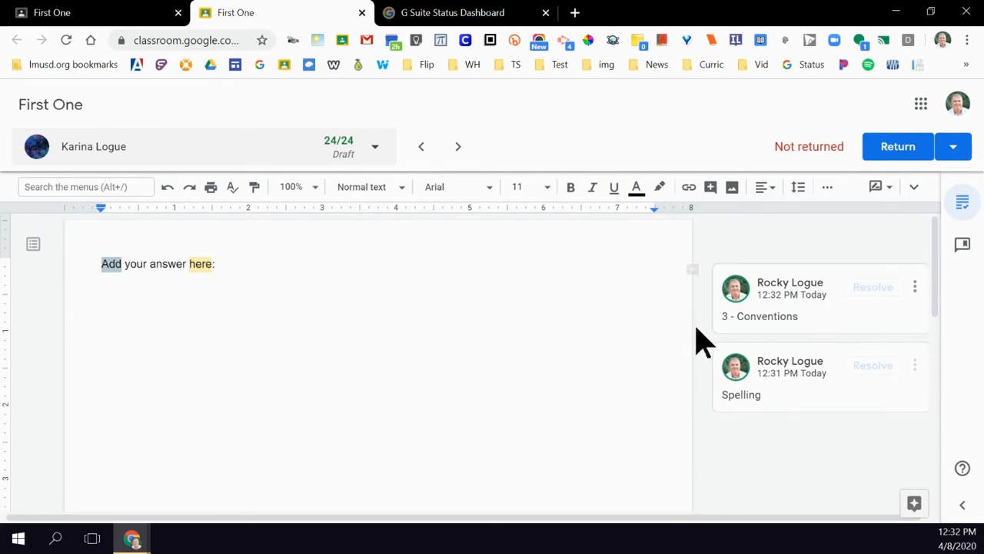
# Step: Browse the comment bank and add the new comment "Wrong!!" to it
pyautogui.click(962, 504)
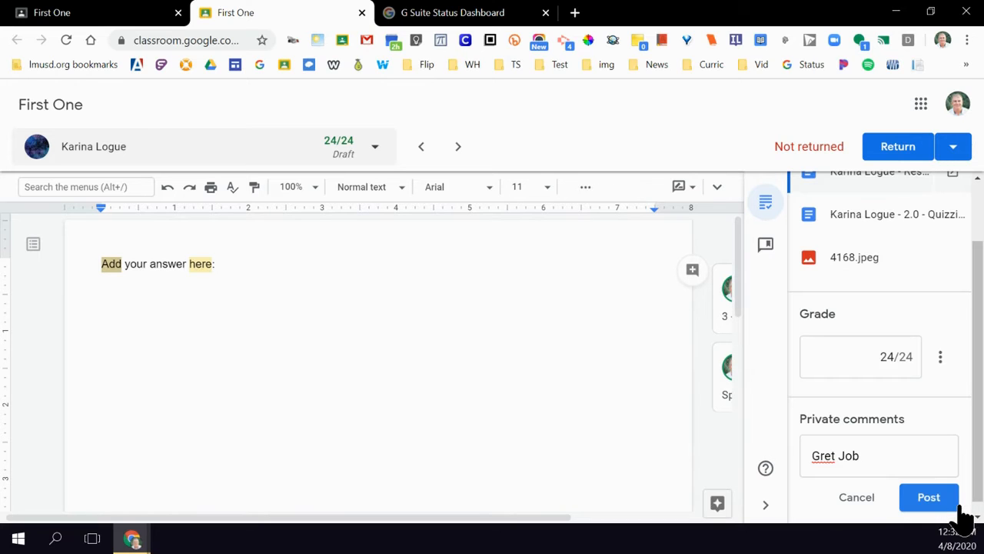
pyautogui.click(768, 250)
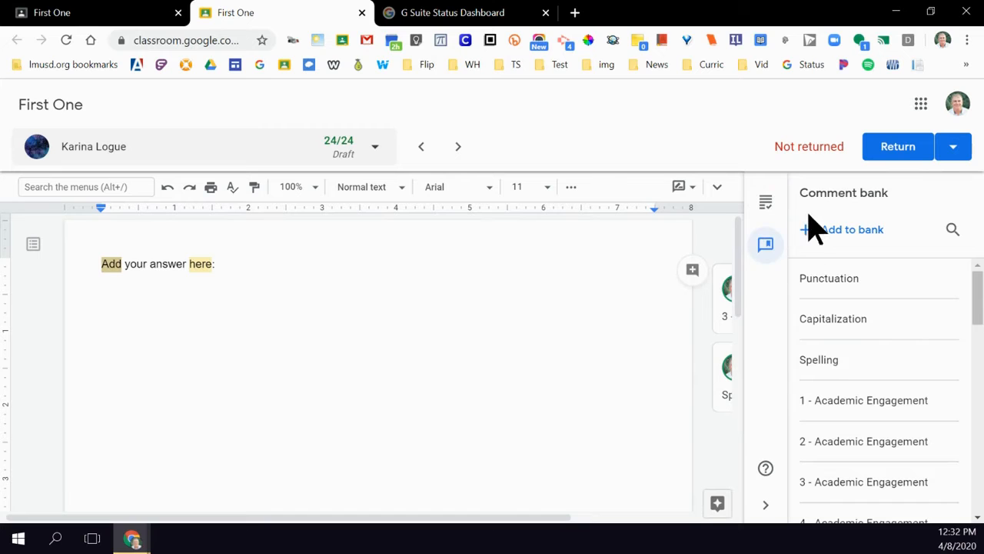
pyautogui.scroll(-5, 851, 354)
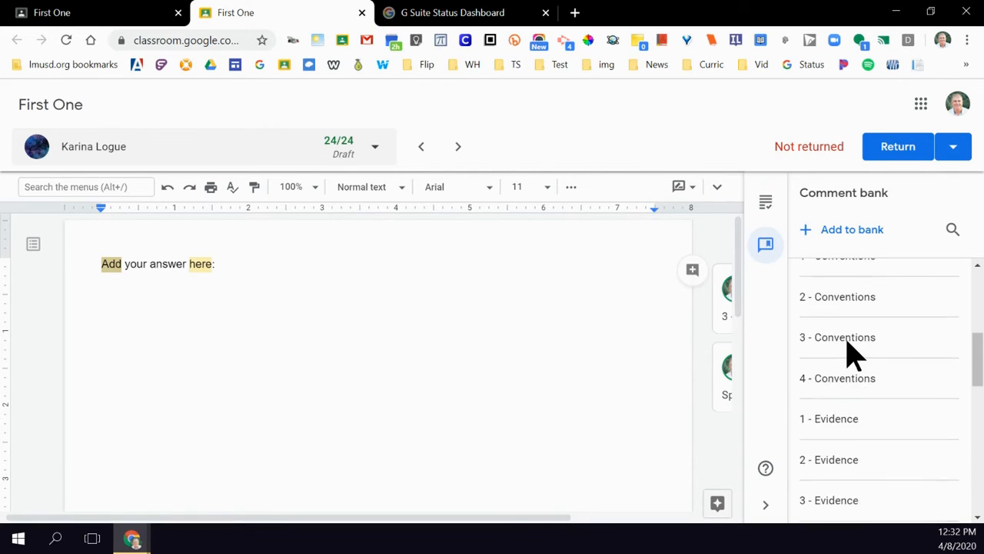
pyautogui.scroll(-3, 849, 346)
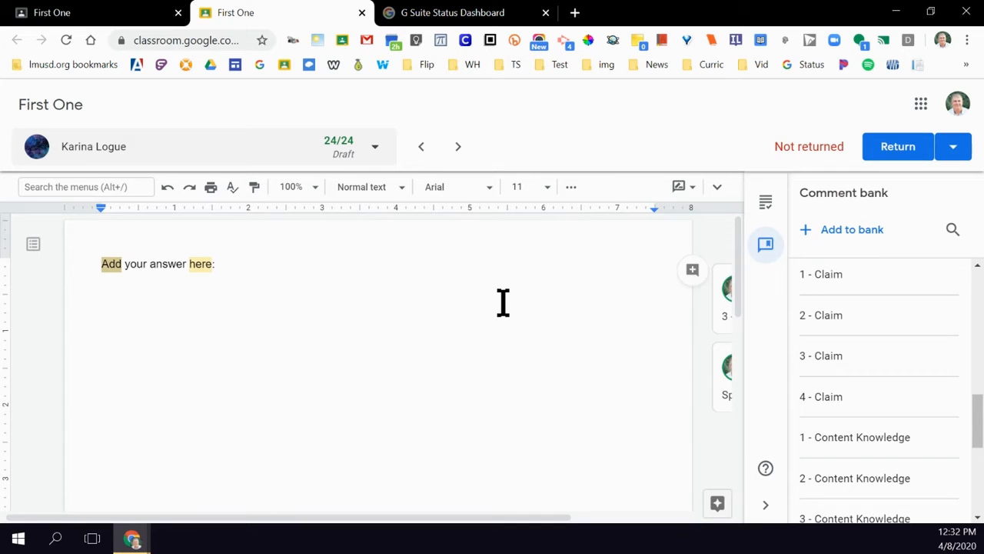
pyautogui.scroll(2, 852, 355)
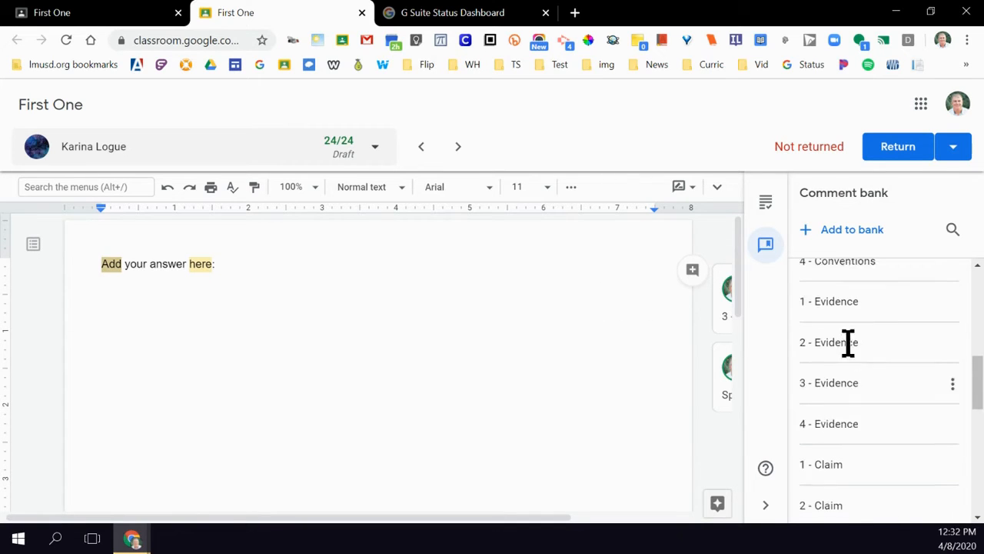
pyautogui.scroll(5, 853, 338)
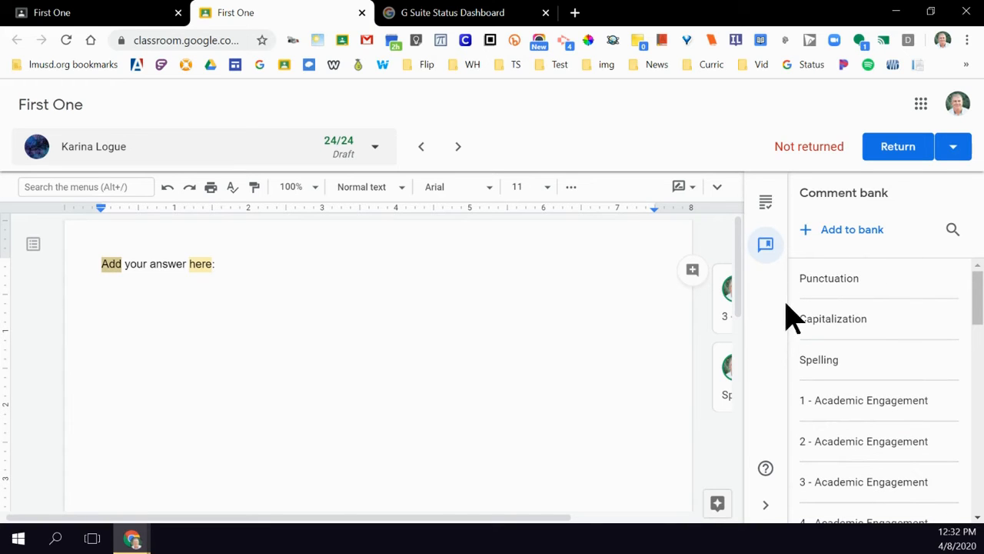
pyautogui.click(809, 240)
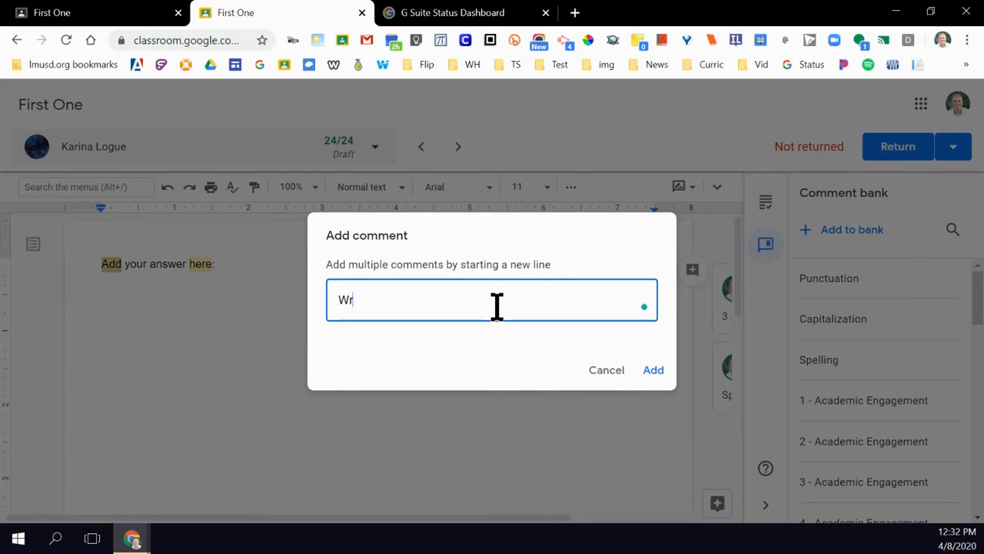
pyautogui.write('Wrong!!')
pyautogui.click(654, 370)
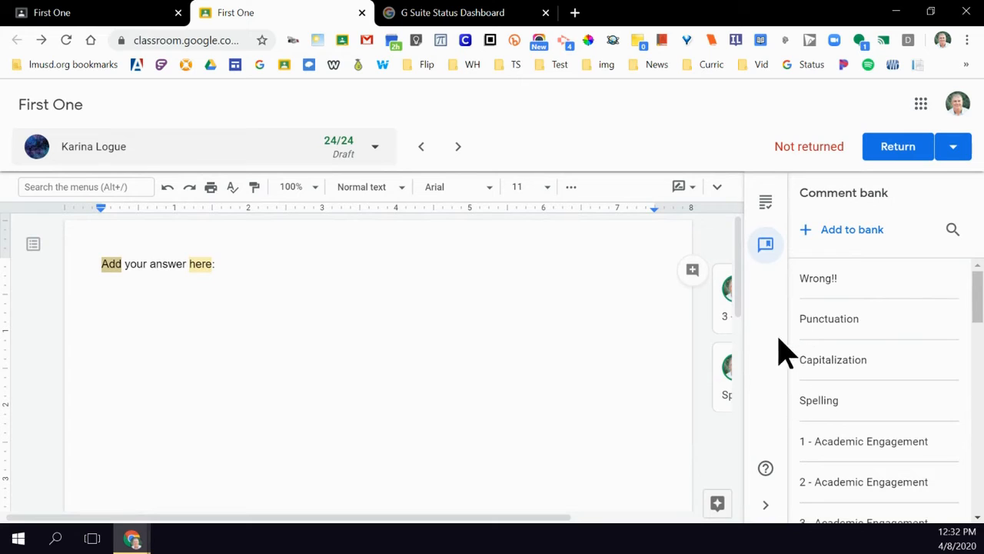
# Step: Correct the drafted private comment to "Great Job" and post it to the student
pyautogui.click(768, 213)
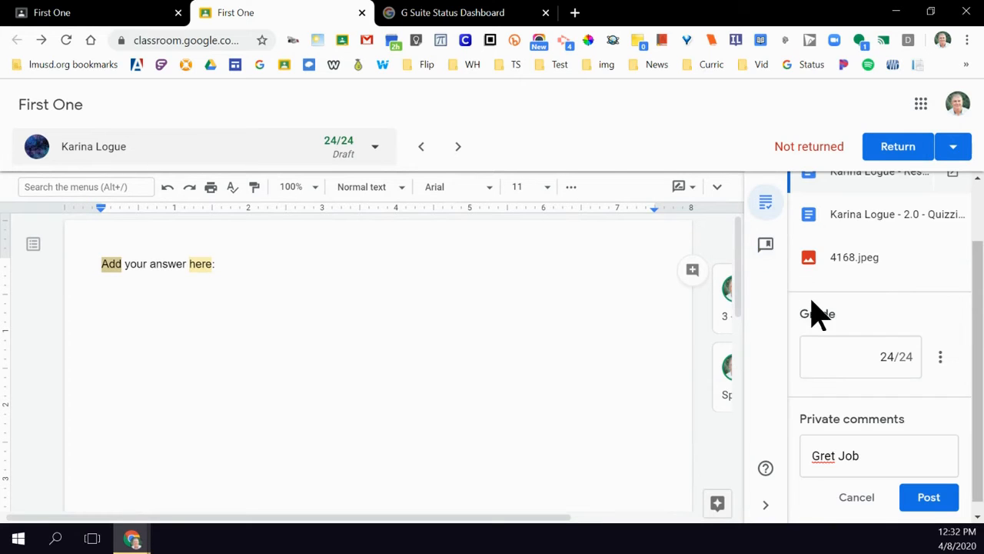
pyautogui.scroll(2, 850, 330)
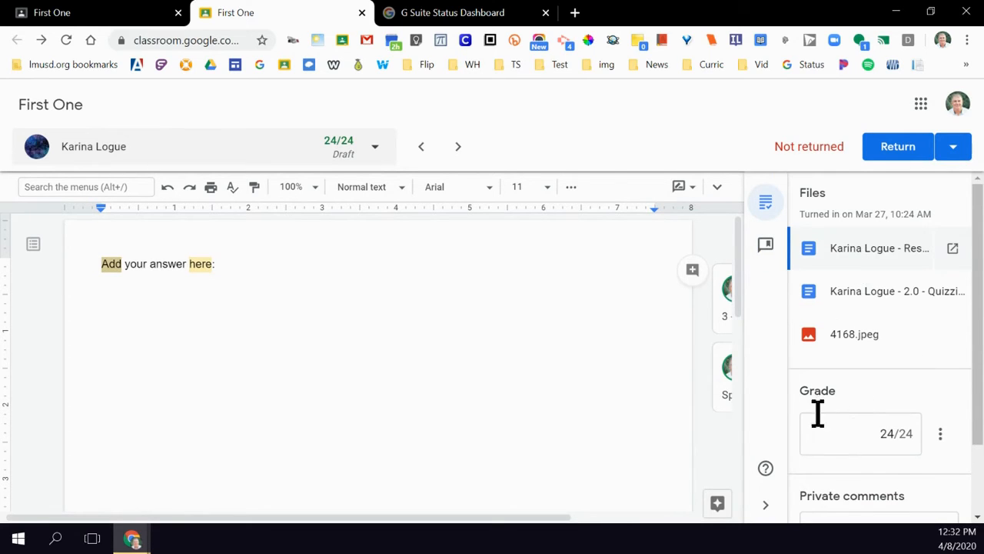
pyautogui.scroll(-2, 839, 419)
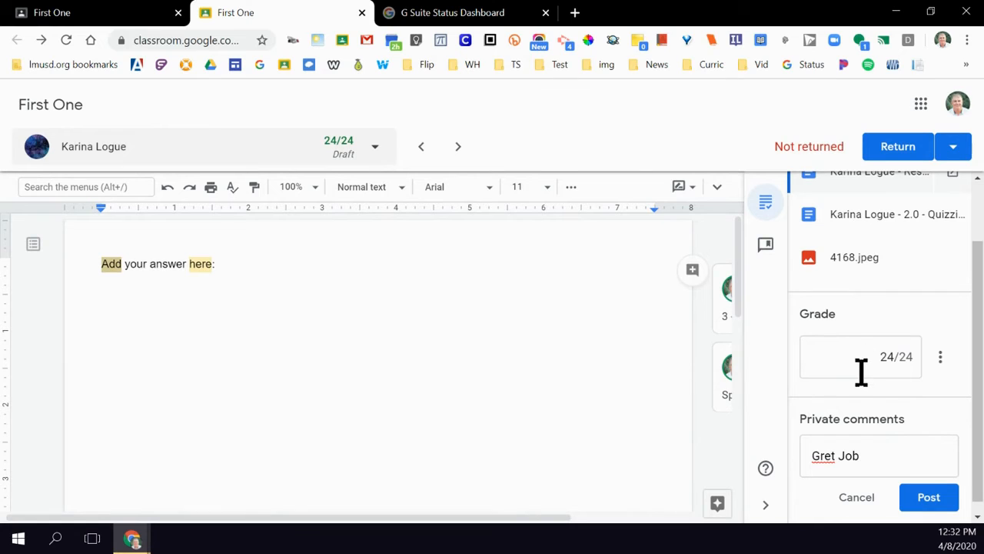
pyautogui.click(829, 459)
pyautogui.write('a')
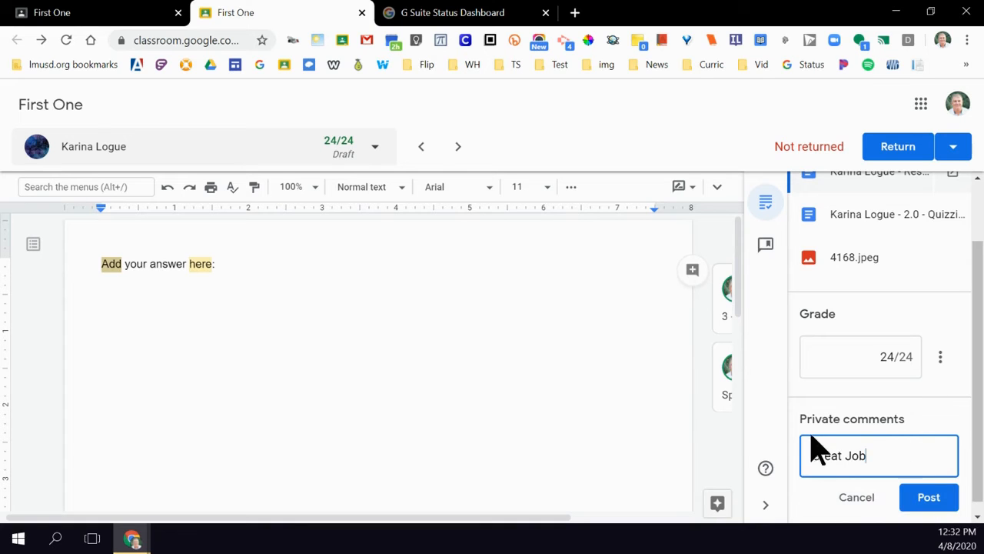
pyautogui.click(910, 496)
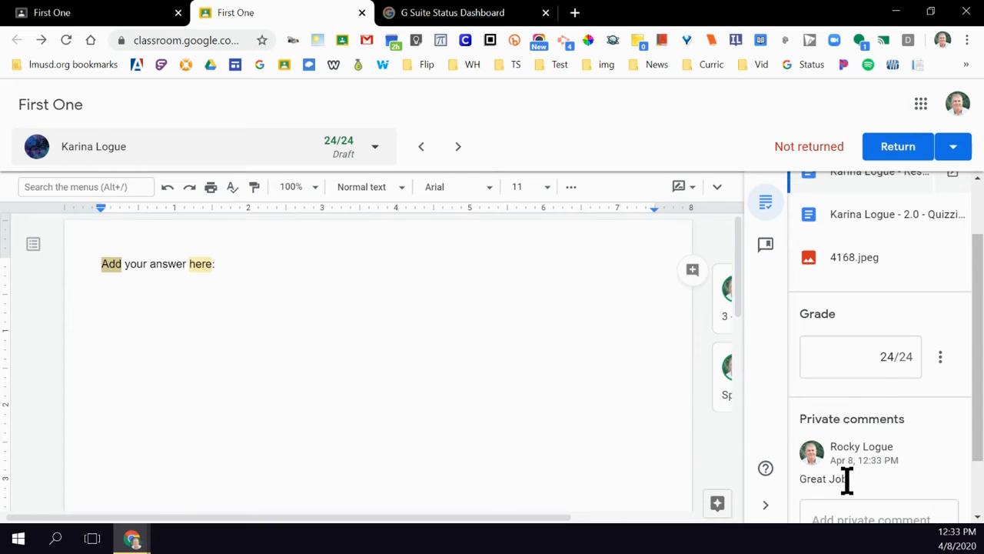
pyautogui.scroll(-1, 854, 476)
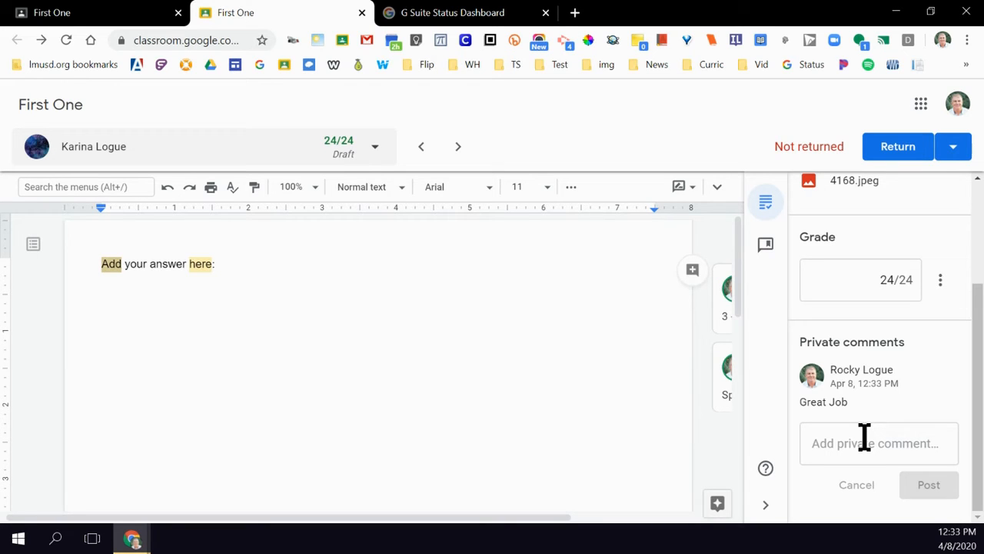
pyautogui.scroll(1, 864, 437)
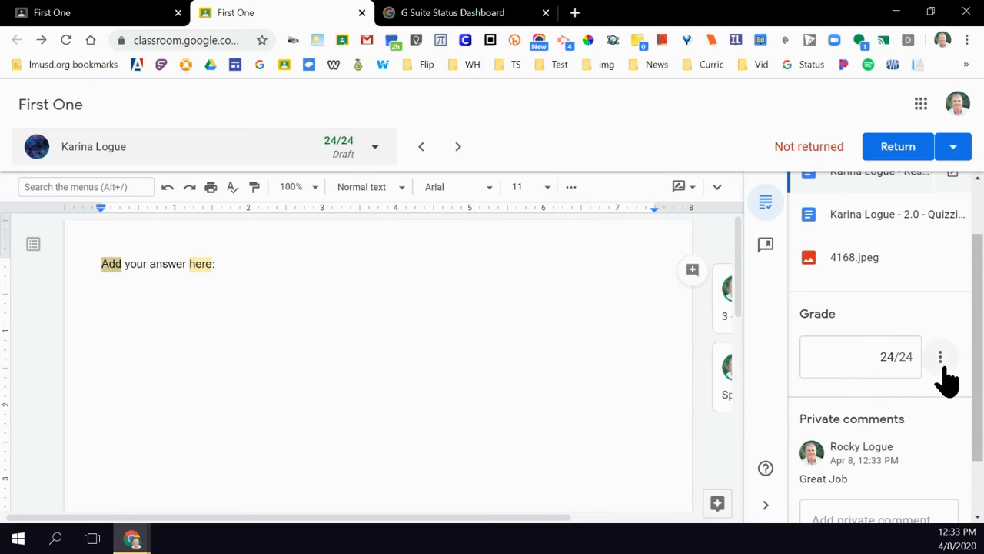
pyautogui.click(898, 162)
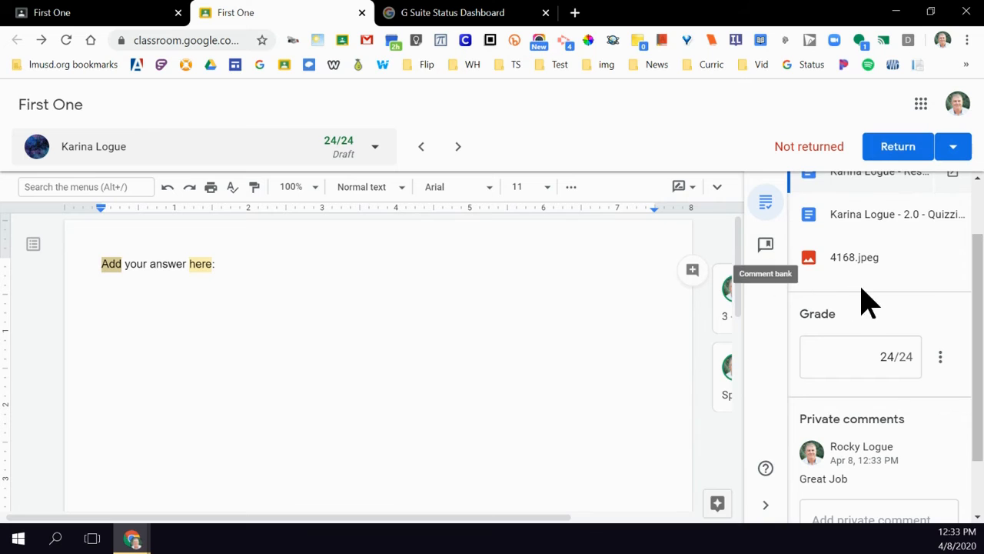
pyautogui.scroll(2, 865, 299)
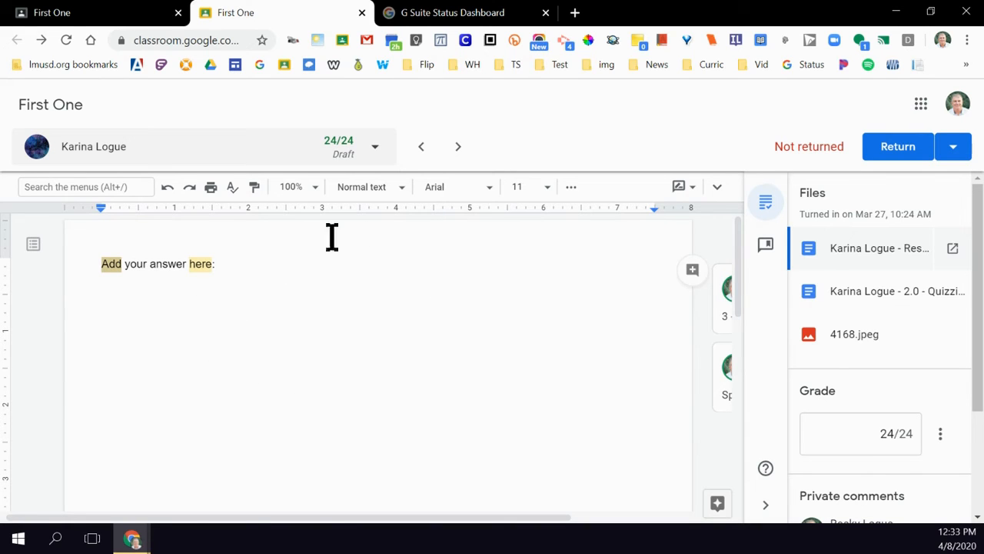
# Step: Sort the student list by status and open the response of the turned-in student who has no grade
pyautogui.click(458, 147)
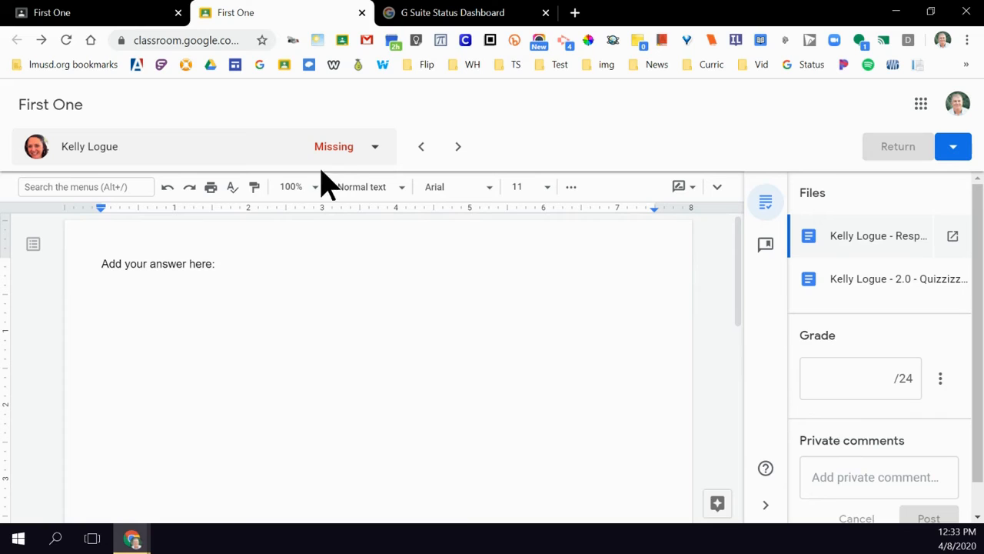
pyautogui.click(375, 151)
pyautogui.click(375, 151)
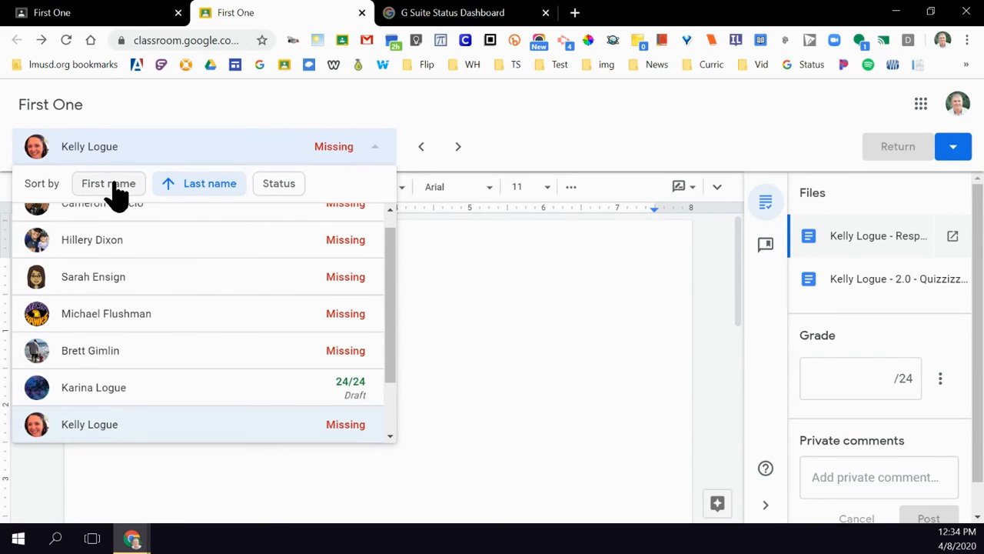
pyautogui.click(277, 187)
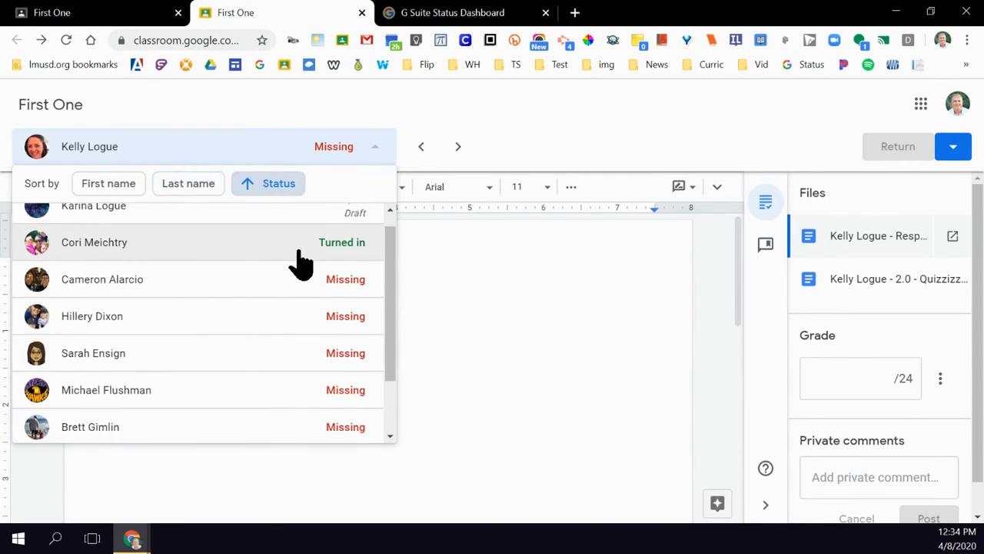
pyautogui.scroll(1, 299, 251)
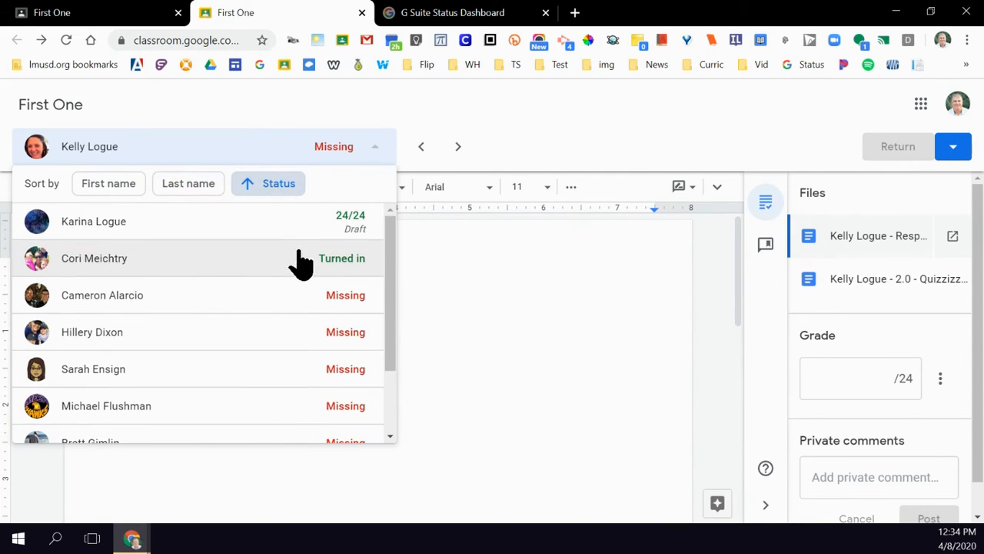
pyautogui.click(265, 223)
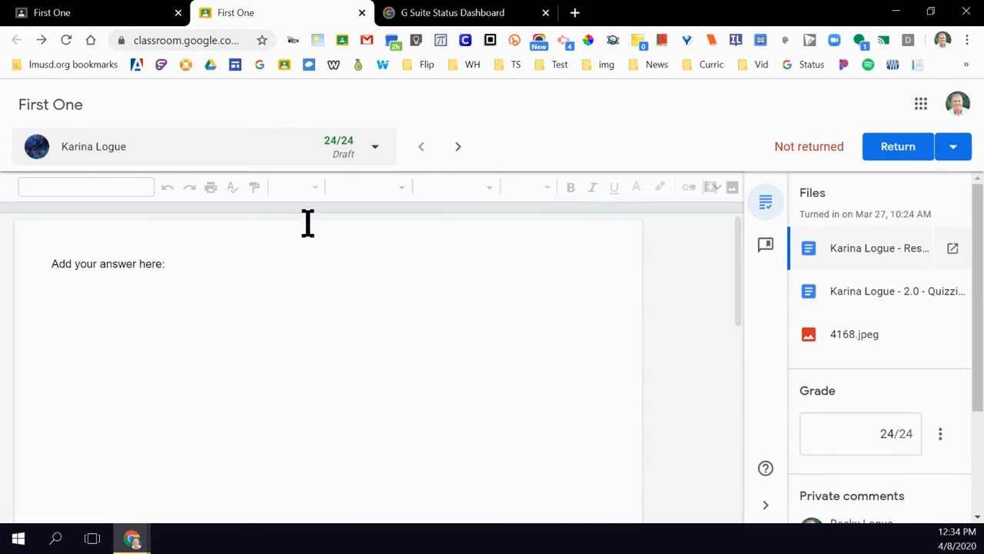
pyautogui.click(458, 154)
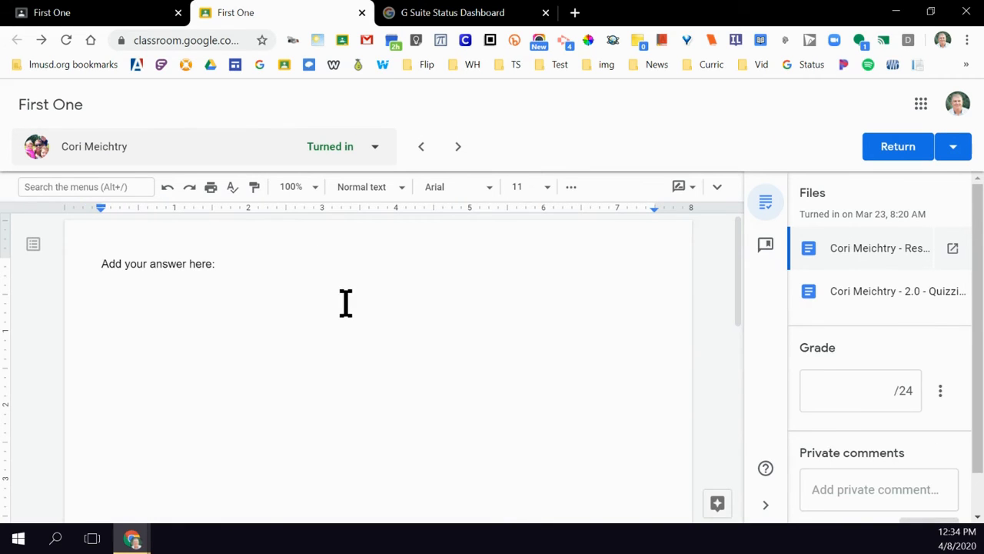
# Step: Bring the private comment field fully into view and show the response document's title and menu header
pyautogui.click(862, 488)
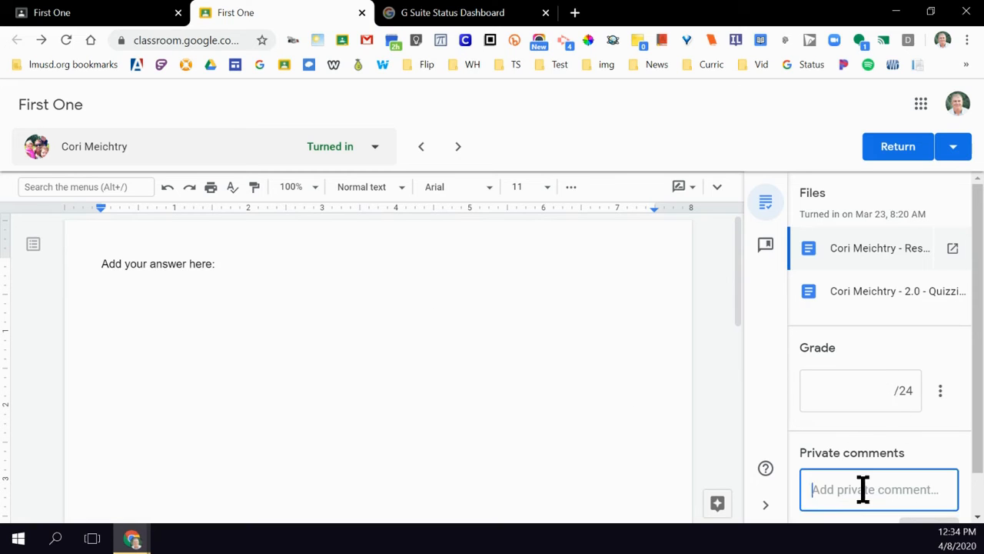
pyautogui.click(894, 491)
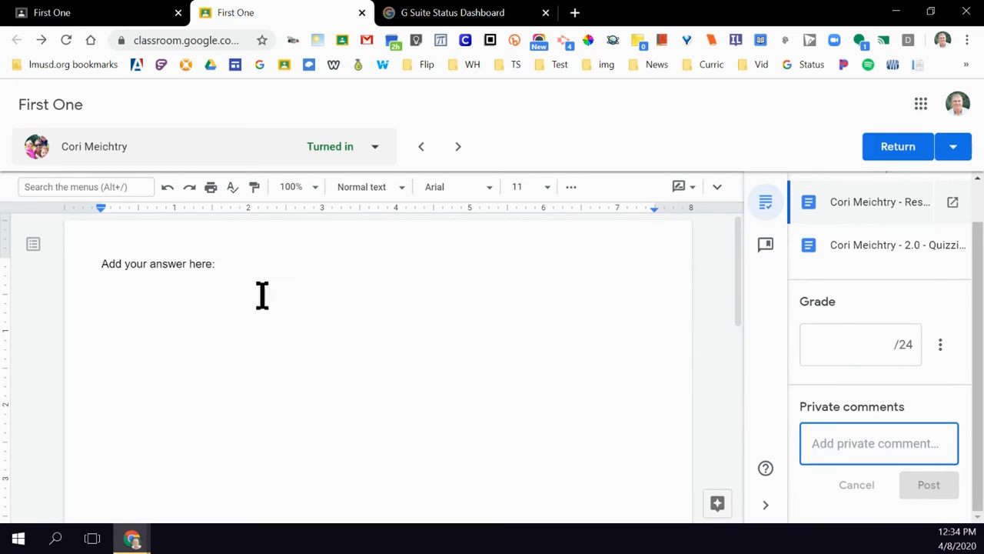
pyautogui.moveTo(692, 273)
pyautogui.click(715, 192)
pyautogui.click(717, 187)
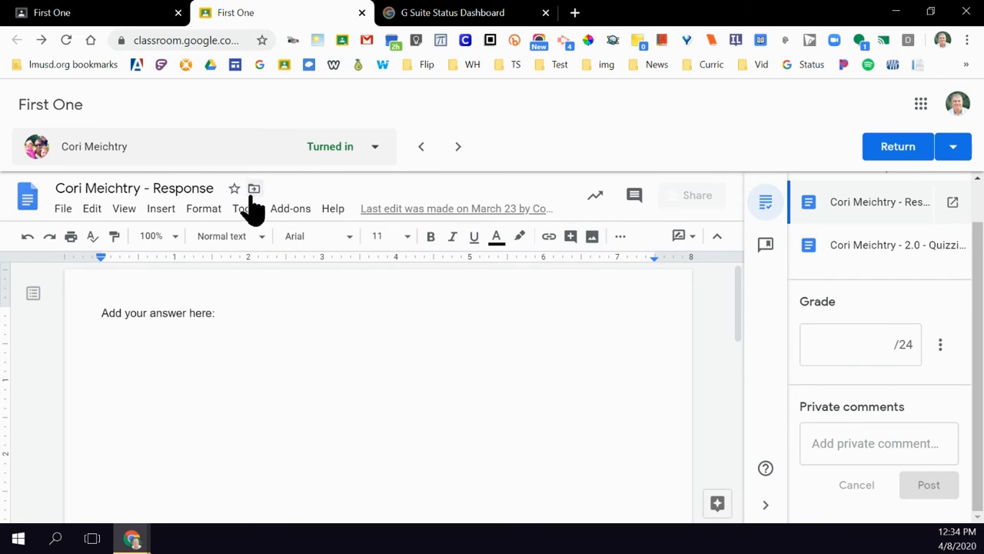
# Step: Check the document's editing modes and suggest replacing "your answer" with "Spelling" in the response
pyautogui.click(690, 242)
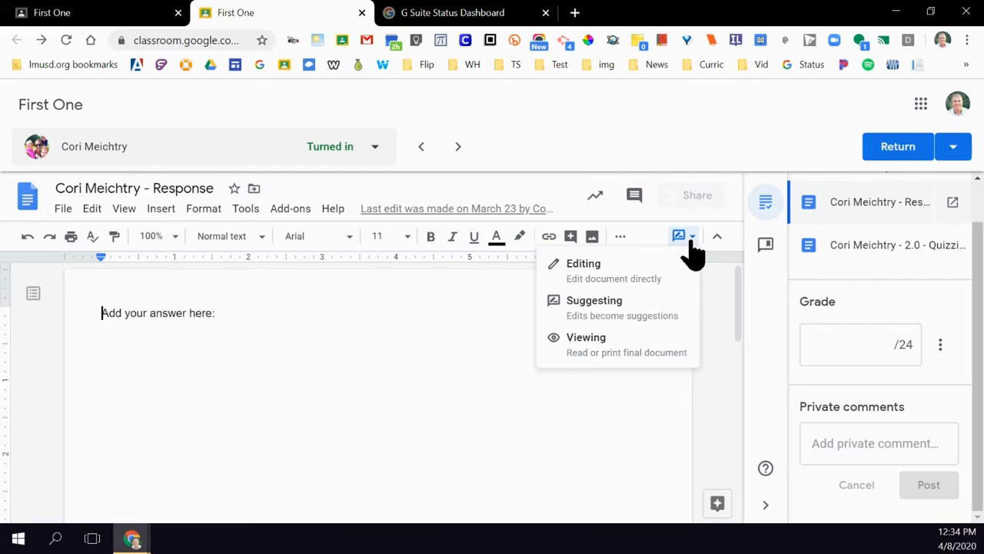
pyautogui.click(219, 315)
pyautogui.moveTo(186, 315); pyautogui.dragTo(146, 313)
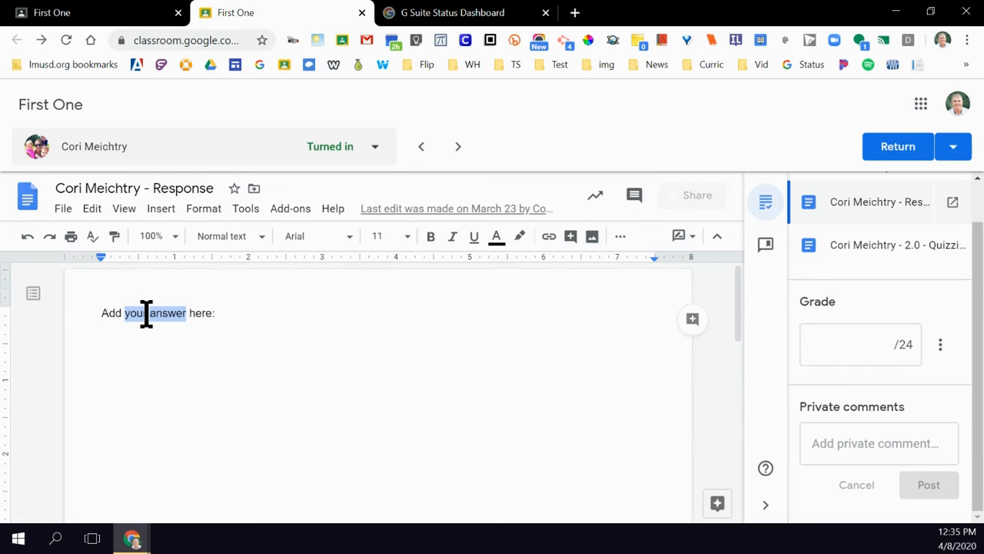
pyautogui.write('Spelling')
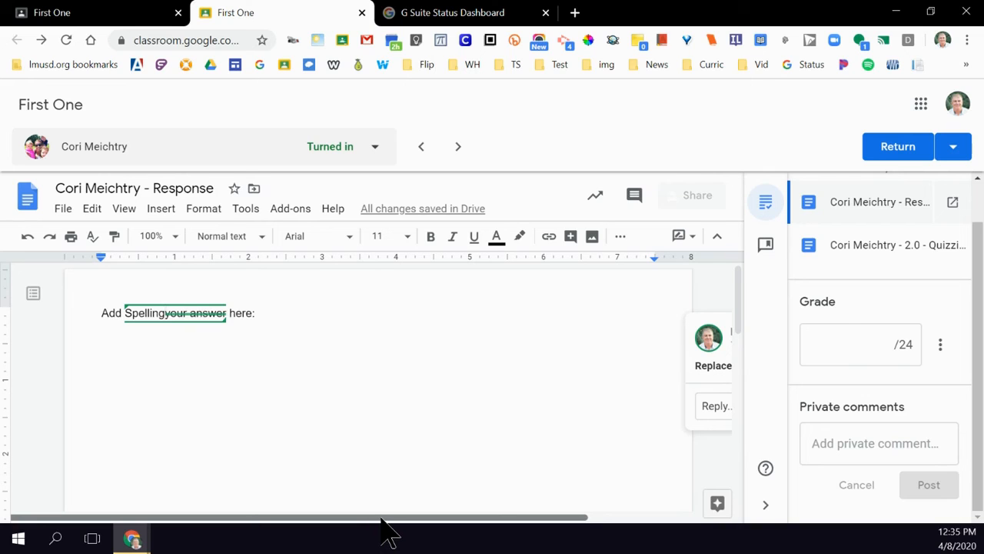
# Step: Hide the grading side panel and reject the suggested replacement of "your answer"
pyautogui.moveTo(381, 517); pyautogui.dragTo(496, 531)
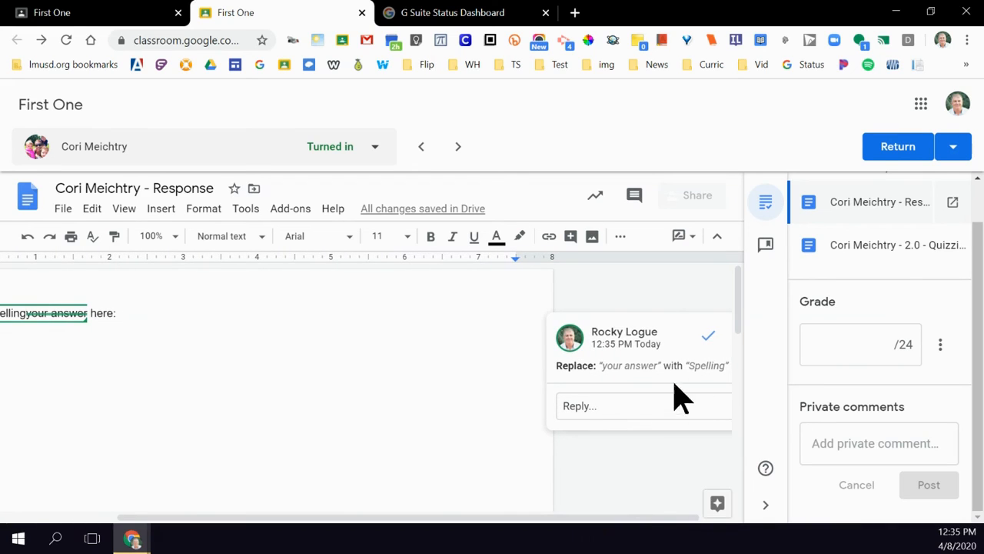
pyautogui.click(765, 504)
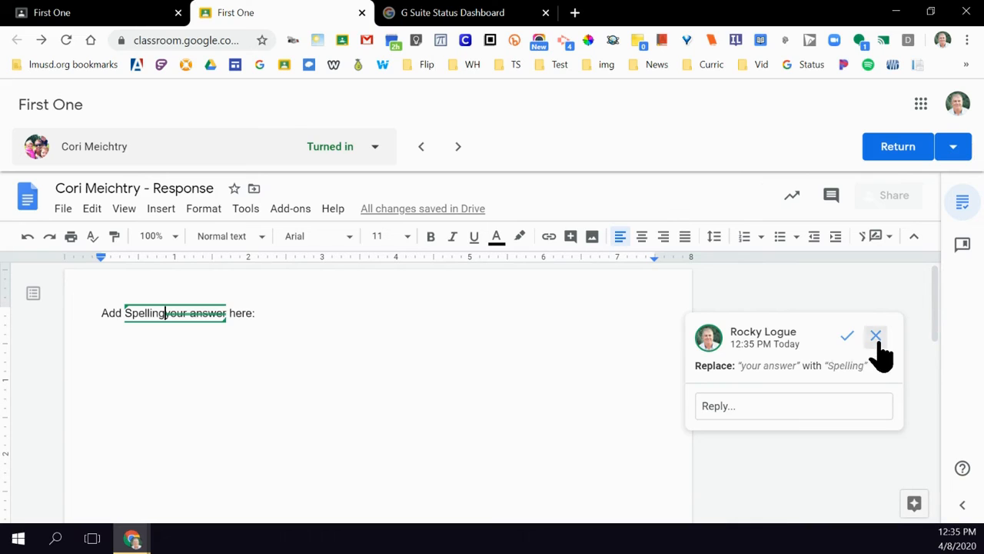
pyautogui.click(876, 339)
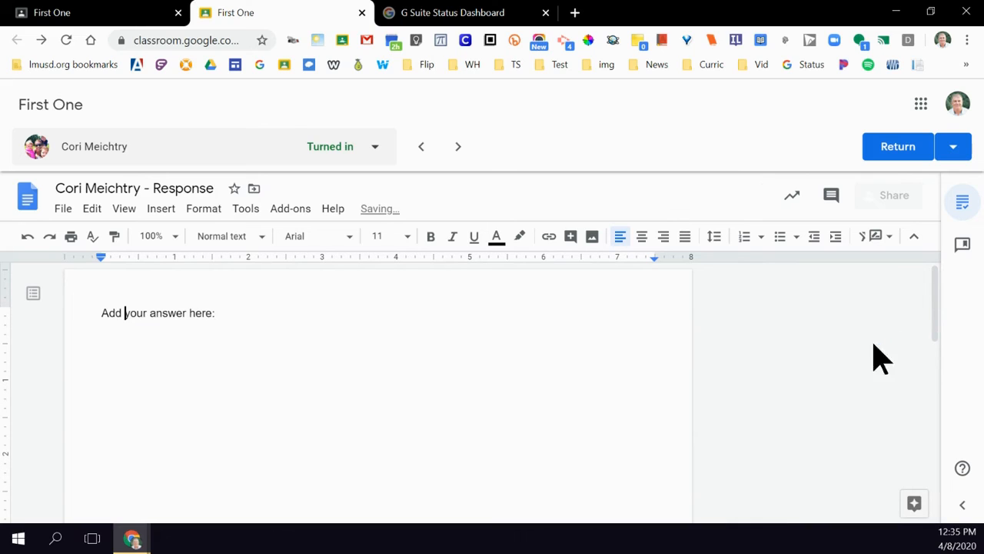
# Step: Recheck the response document's editing modes, and close the student's response after showing the grading side panel again
pyautogui.click(884, 238)
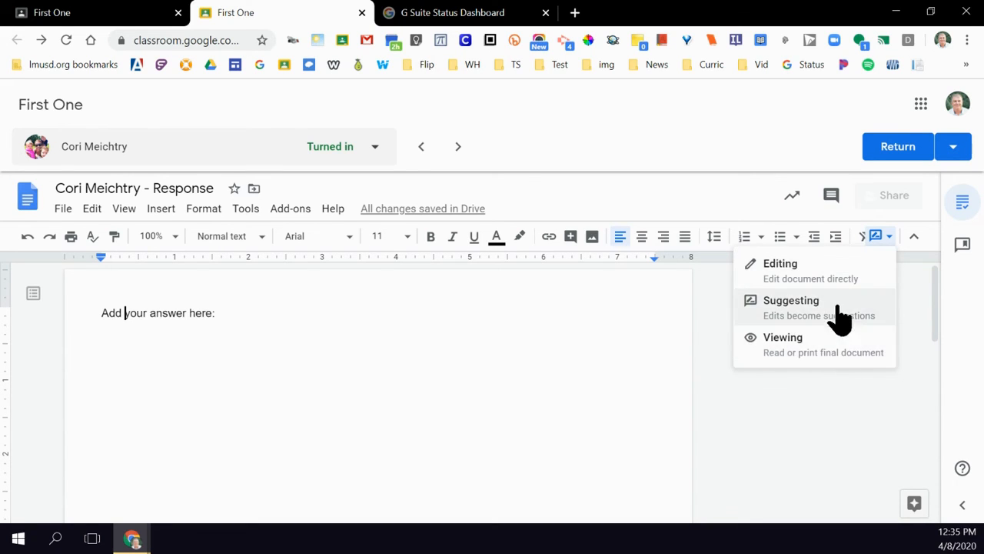
pyautogui.click(752, 396)
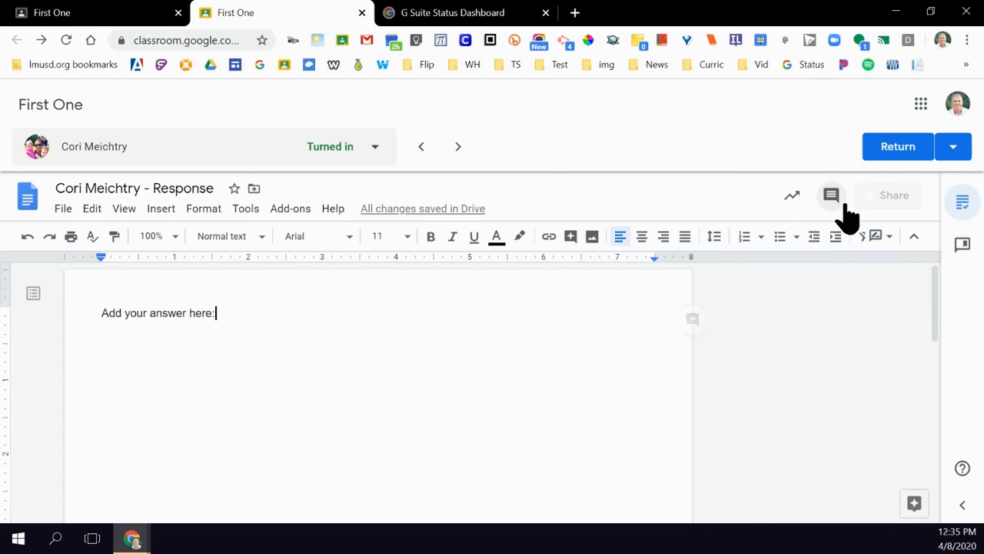
pyautogui.click(962, 509)
pyautogui.click(896, 153)
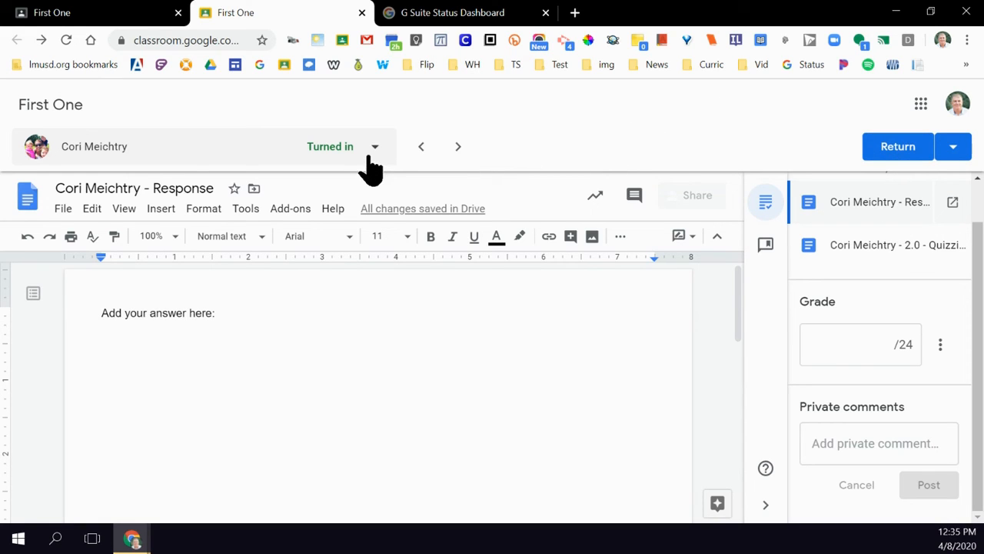
pyautogui.click(362, 14)
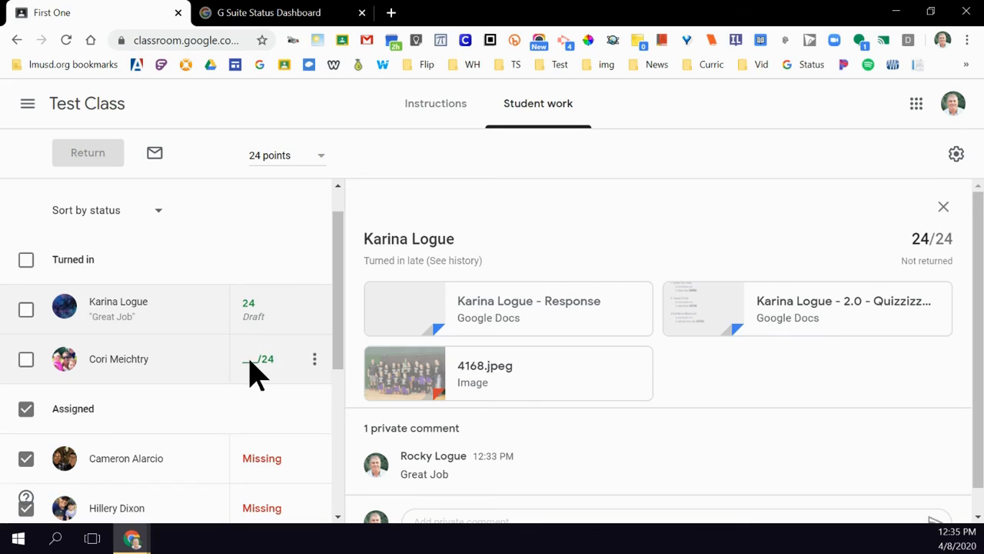
# Step: Enter a grade of 20 out of 24 for the turned-in student who has no grade
pyautogui.click(256, 375)
pyautogui.write('20')
pyautogui.click(257, 415)
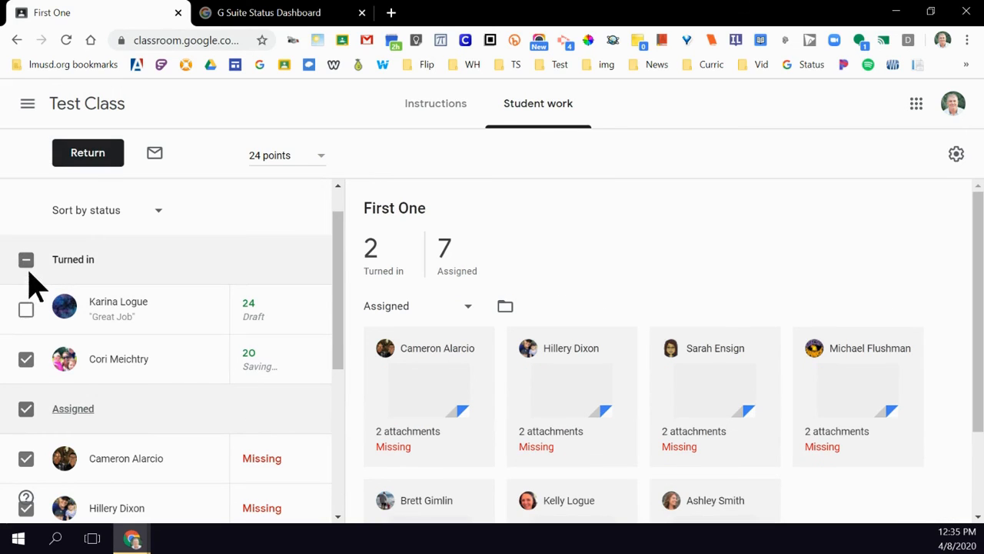
# Step: Select all students in the Turned in group and return the work of the selected students
pyautogui.click(26, 262)
pyautogui.click(26, 261)
pyautogui.click(27, 261)
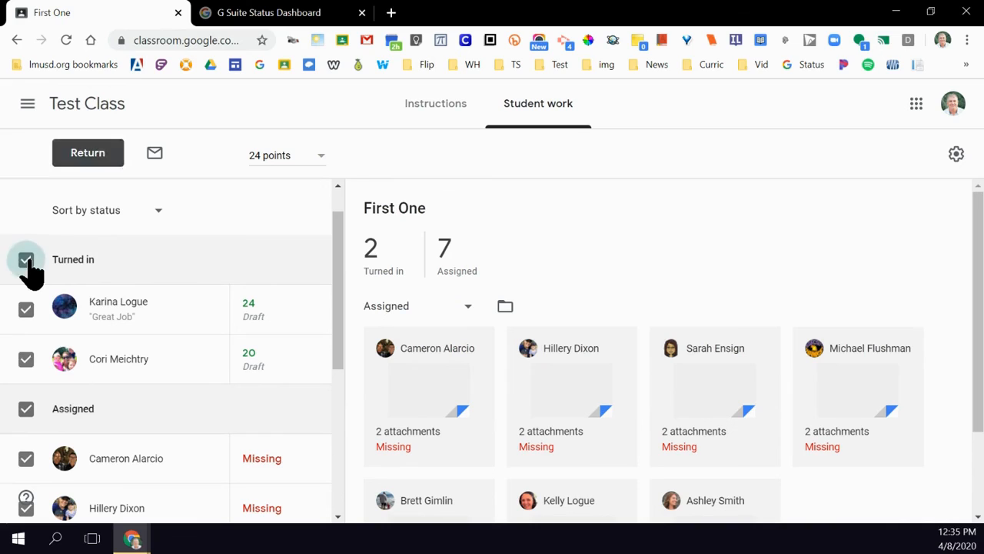
pyautogui.click(83, 154)
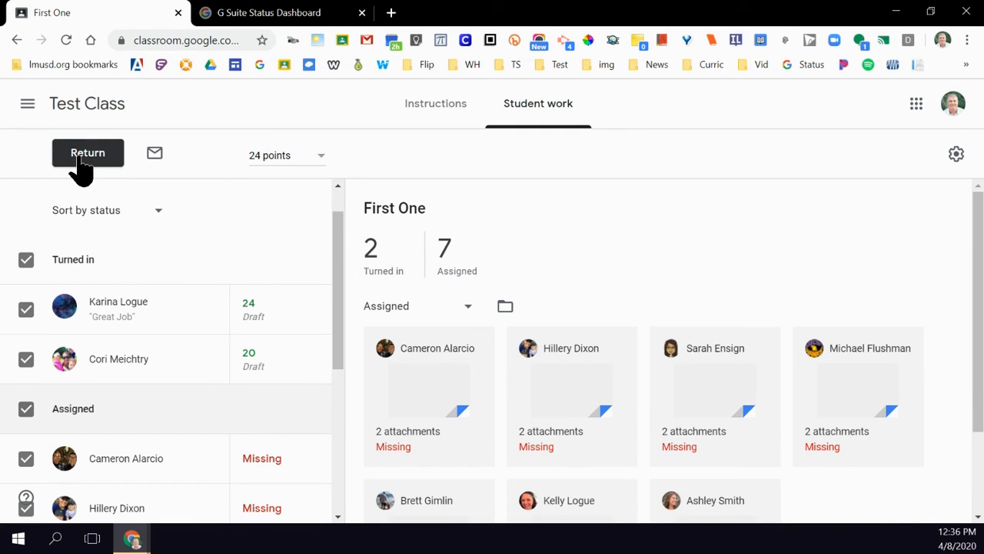